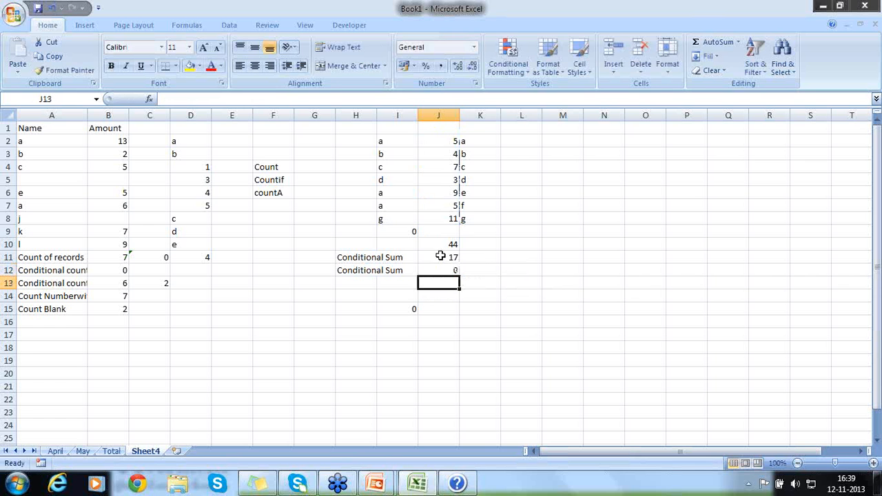
- Change the SUMIF criterion in J12 to ">= 4" by removing the "or<=5" part
{"action": "key", "text": "Up"}
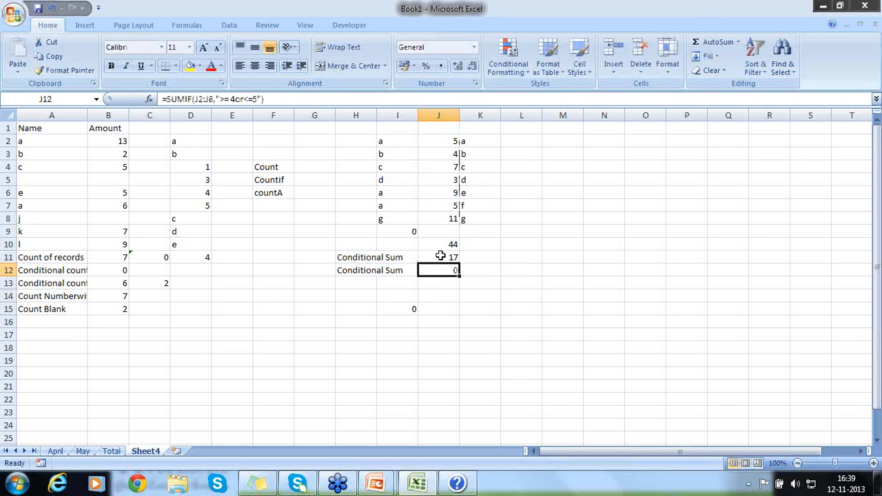
{"action": "key", "text": "F2"}
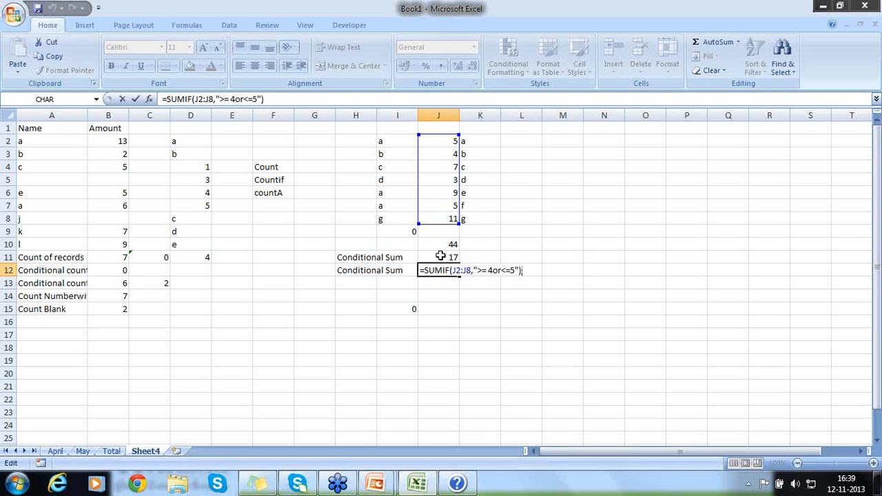
{"action": "key", "text": "Left"}
{"action": "key", "text": "Left"}
{"action": "key", "text": "BackSpace"}
{"action": "key", "text": "BackSpace"}
{"action": "key", "text": "BackSpace"}
{"action": "key", "text": "BackSpace"}
{"action": "key", "text": "BackSpace"}
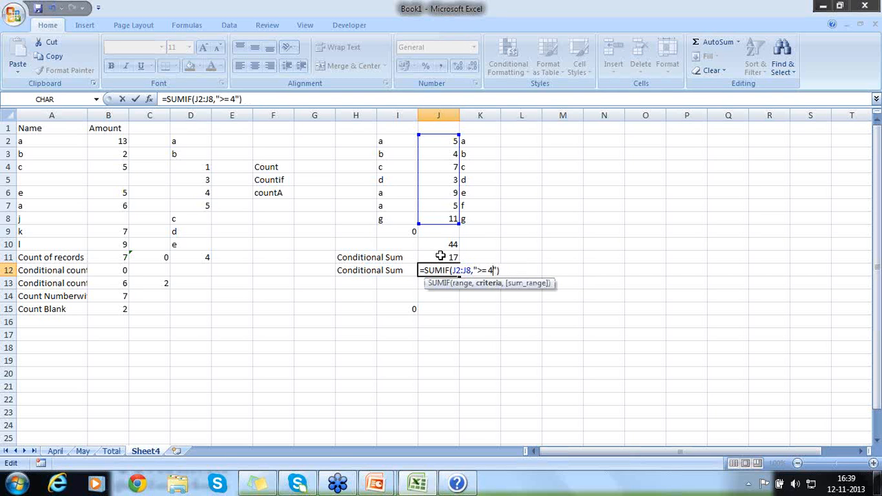
{"action": "key", "text": "Return"}
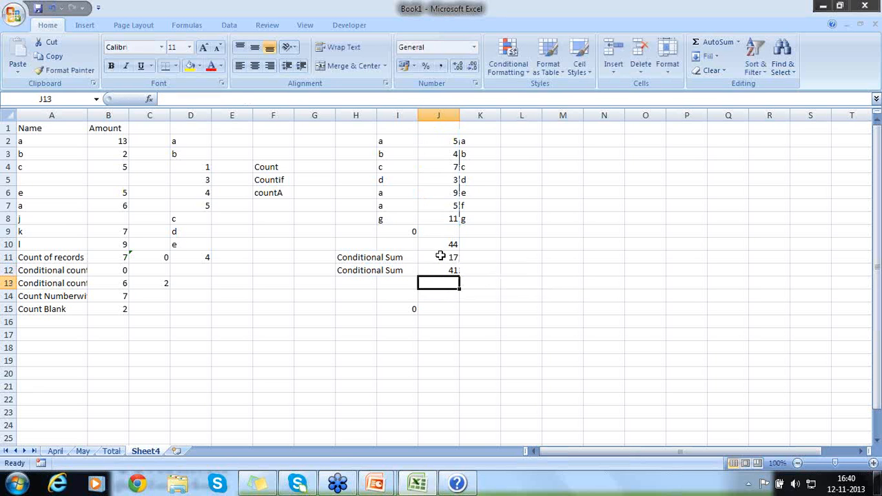
- Set the SUMIF criterion in J12 to ">= 6"
{"action": "key", "text": "Up"}
{"action": "key", "text": "F2"}
{"action": "key", "text": "Left"}
{"action": "key", "text": "Left"}
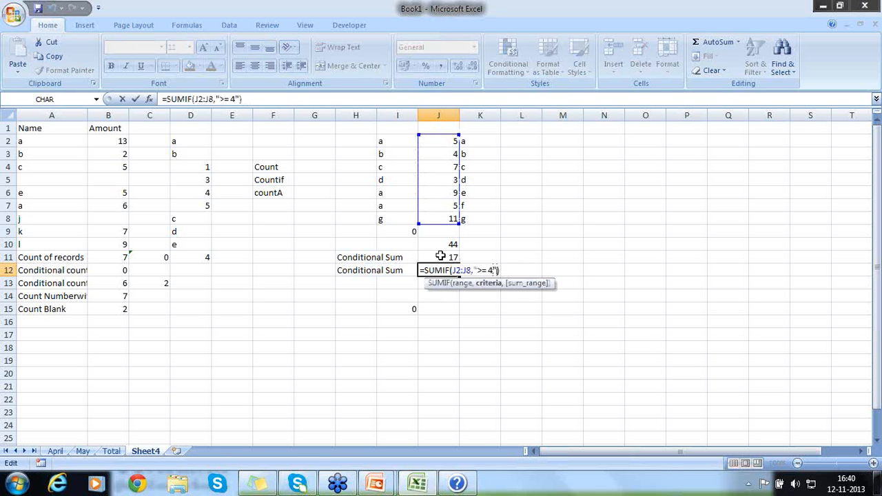
{"action": "key", "text": "BackSpace"}
{"action": "type", "text": "6"}
{"action": "key", "text": "Return"}
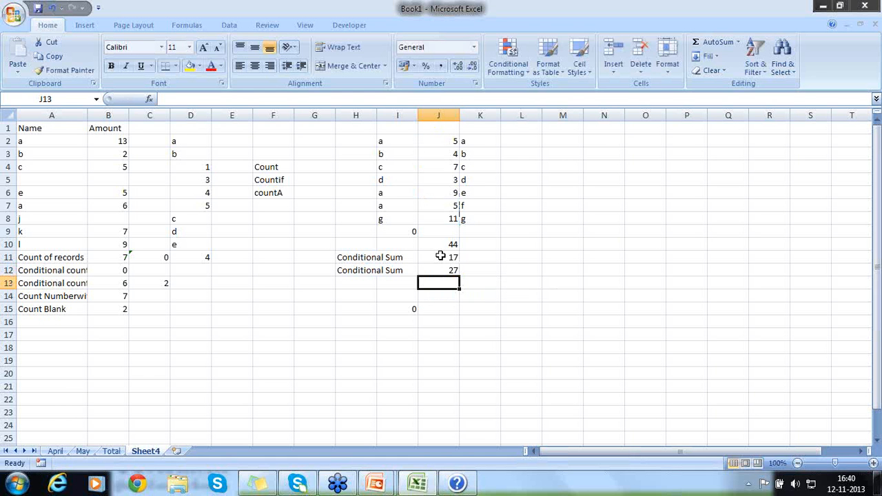
- Replace the number in J12's SUMIF criterion with J2 inside the quotes, making it ">= J2"
{"action": "key", "text": "Up"}
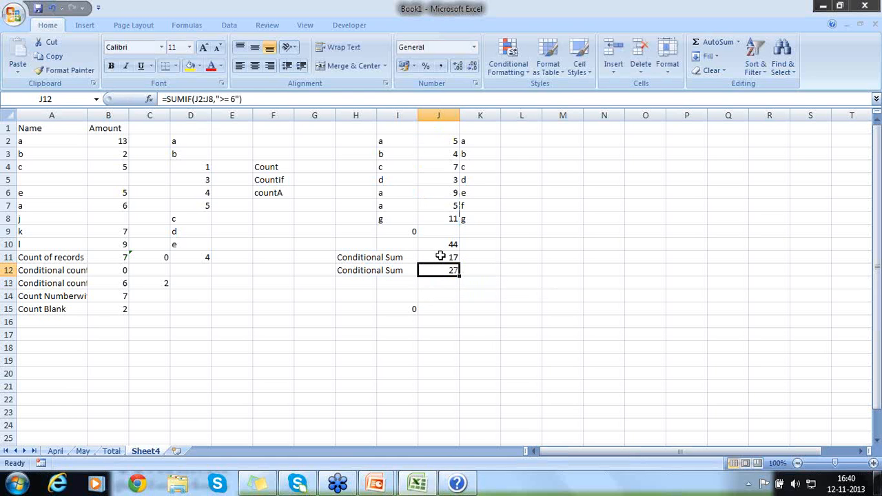
{"action": "key", "text": "F2"}
{"action": "key", "text": "Left"}
{"action": "key", "text": "Left"}
{"action": "key", "text": "BackSpace"}
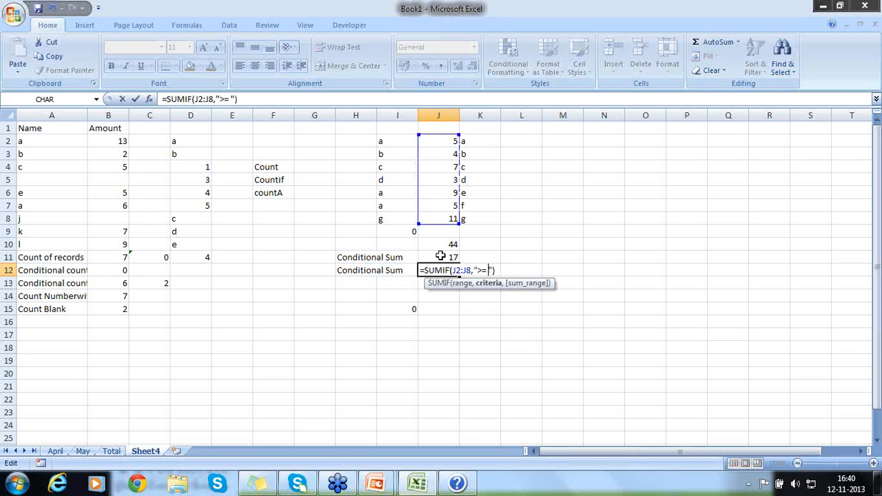
{"action": "type", "text": "B"}
{"action": "key", "text": "BackSpace"}
{"action": "type", "text": "J2"}
{"action": "key", "text": "ctrl+Return"}
- Take J2 out of the quotes in J12 and join it with an ampersand, giving =SUMIF(J2:J8,">= "&J2)
{"action": "key", "text": "F2"}
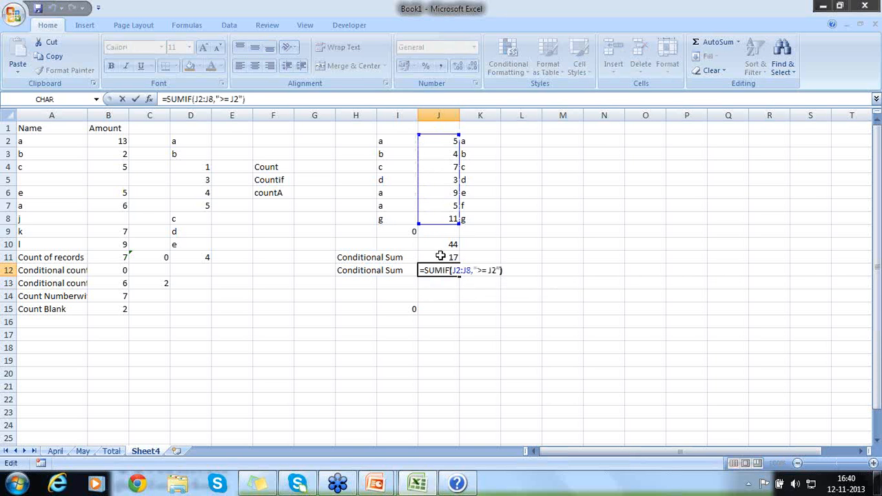
{"action": "key", "text": "Left"}
{"action": "key", "text": "Left"}
{"action": "key", "text": "Left"}
{"action": "key", "text": "Left"}
{"action": "type", "text": "\""}
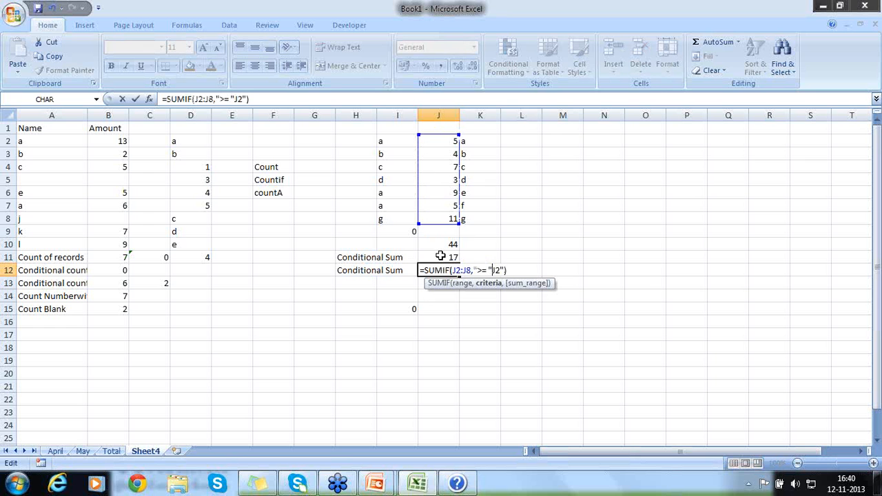
{"action": "type", "text": "&"}
{"action": "key", "text": "Right"}
{"action": "key", "text": "Right"}
{"action": "key", "text": "Delete"}
{"action": "key", "text": "Return"}
{"action": "key", "text": "Up"}
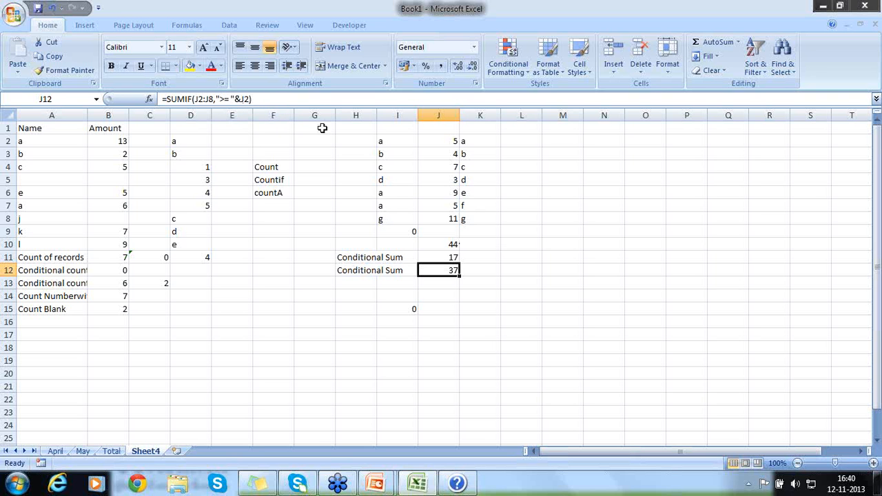
- Enter the label "Sum all" in H1 and the value 5 in I1
{"action": "left_click", "coordinate": [354, 128]}
{"action": "type", "text": "S"}
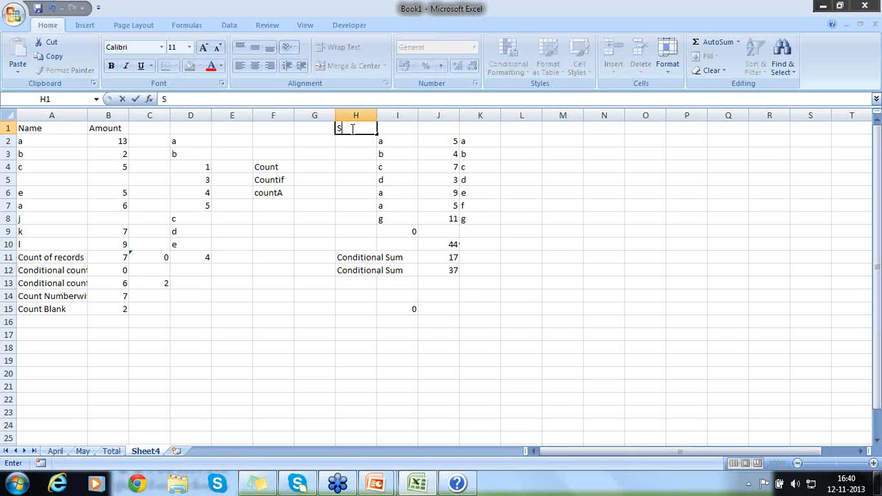
{"action": "type", "text": "um s"}
{"action": "key", "text": "BackSpace"}
{"action": "type", "text": "all"}
{"action": "key", "text": "Tab"}
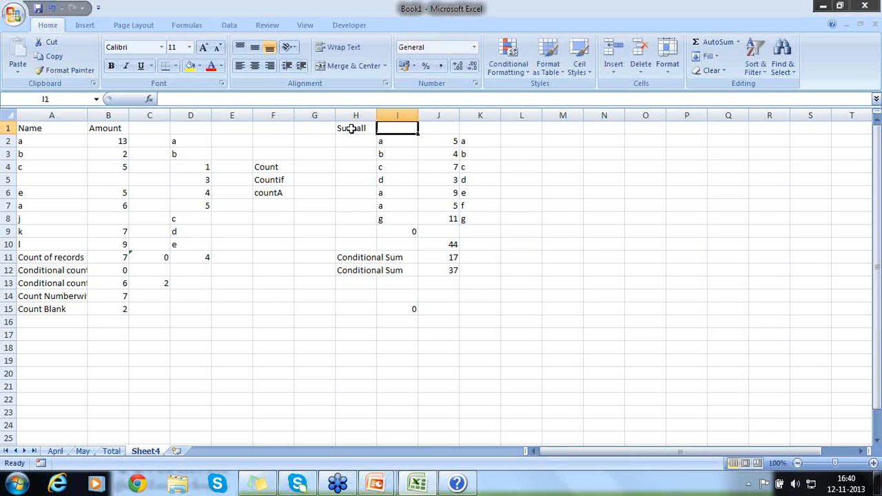
{"action": "type", "text": "5"}
{"action": "key", "text": "Return"}
{"action": "left_click", "coordinate": [405, 131]}
- Point J12's SUMIF criterion to cell I1, so the formula reads =SUMIF(J2:J8,">= "&I1)
{"action": "left_click", "coordinate": [444, 270]}
{"action": "double_click", "coordinate": [444, 271]}
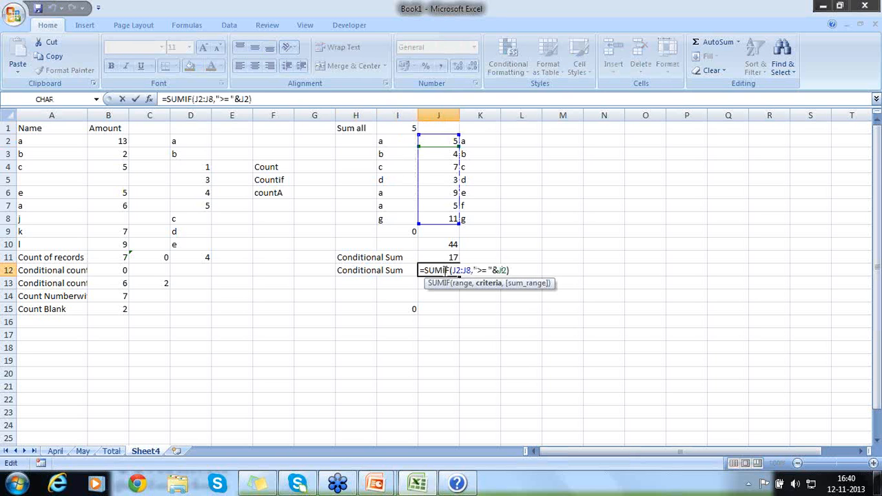
{"action": "key", "text": "BackSpace"}
{"action": "key", "text": "BackSpace"}
{"action": "type", "text": "I1"}
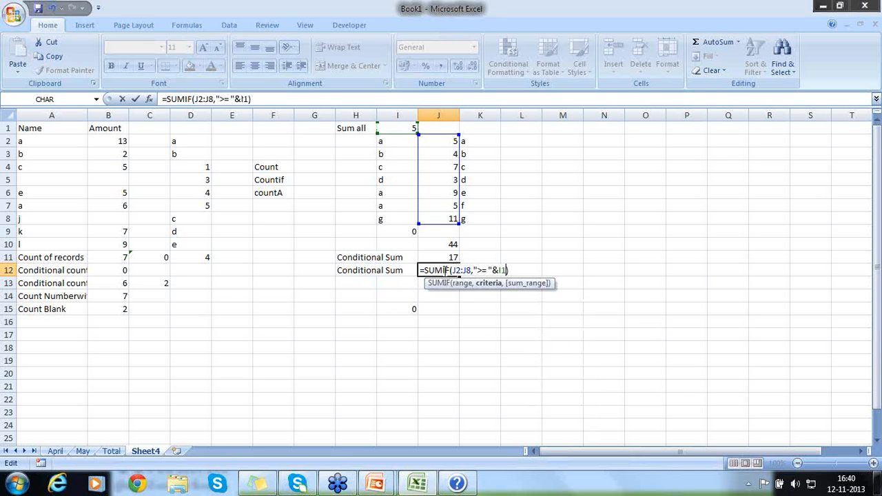
{"action": "key", "text": "Return"}
- Change the comparison operator in J12's SUMIF criterion to greater than ("> "&I1)
{"action": "left_click", "coordinate": [443, 270]}
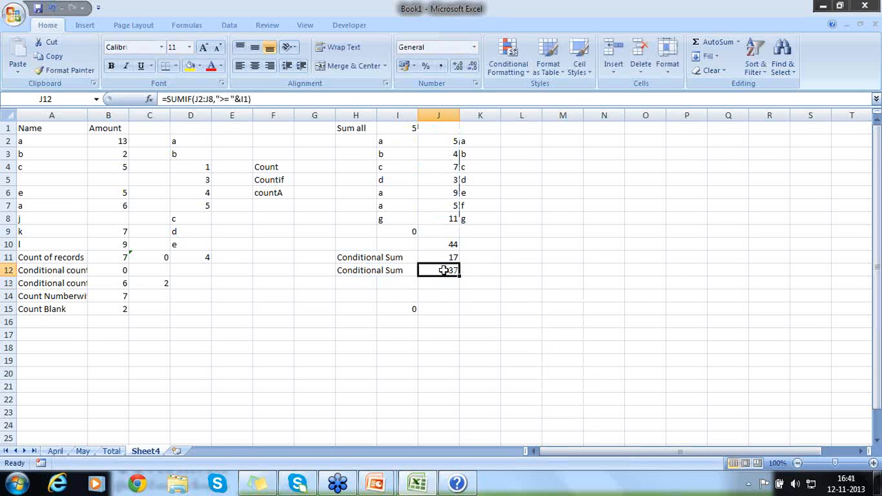
{"action": "double_click", "coordinate": [443, 271]}
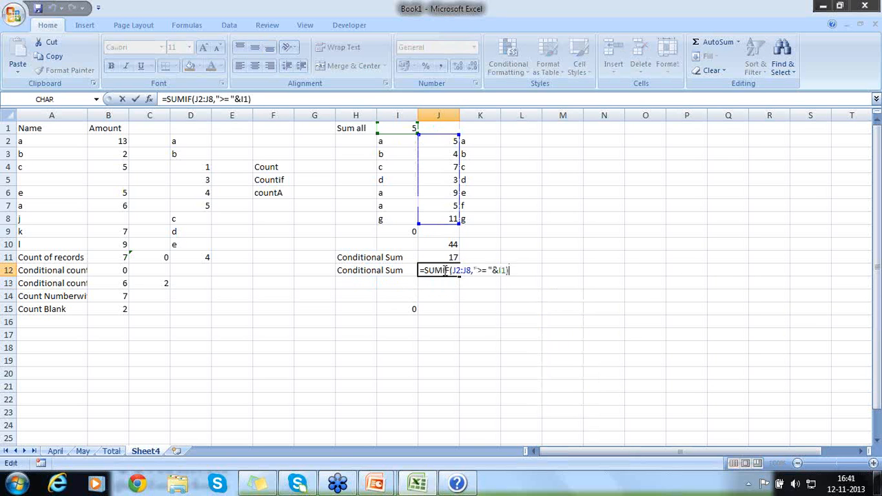
{"action": "left_click", "coordinate": [488, 270]}
{"action": "key", "text": "BackSpace"}
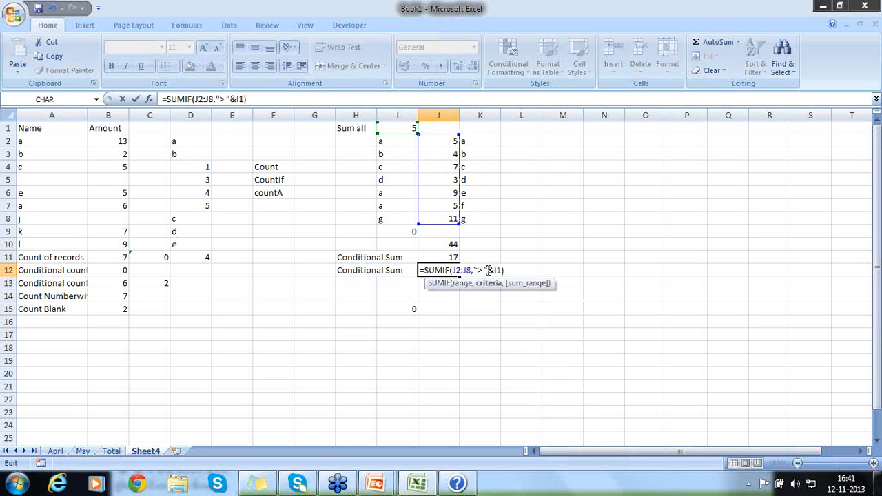
{"action": "key", "text": "Return"}
- Change J12's SUMIF criterion to an equals comparison with I1, using "="&I1
{"action": "key", "text": "Up"}
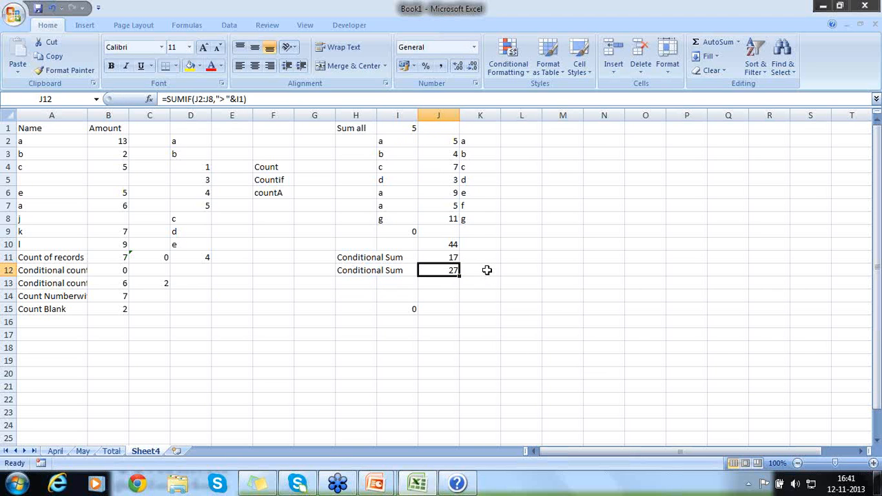
{"action": "key", "text": "F2"}
{"action": "left_click", "coordinate": [488, 270]}
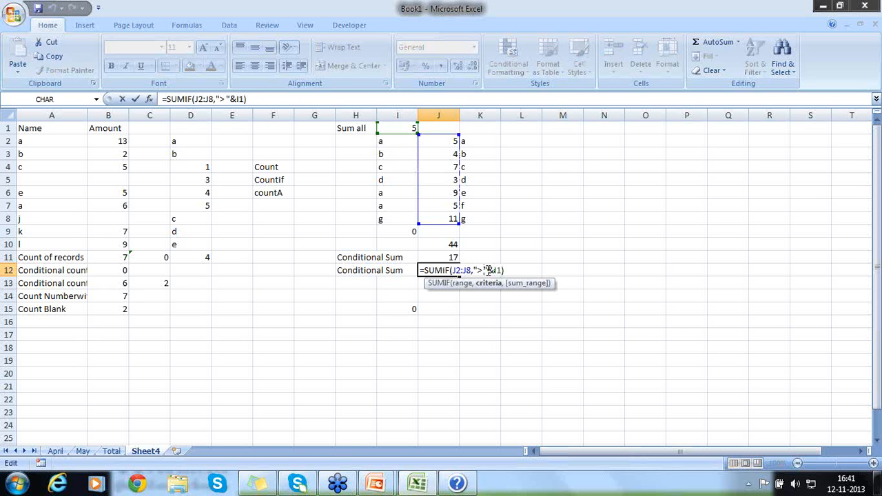
{"action": "key", "text": "BackSpace"}
{"action": "key", "text": "BackSpace"}
{"action": "key", "text": "Return"}
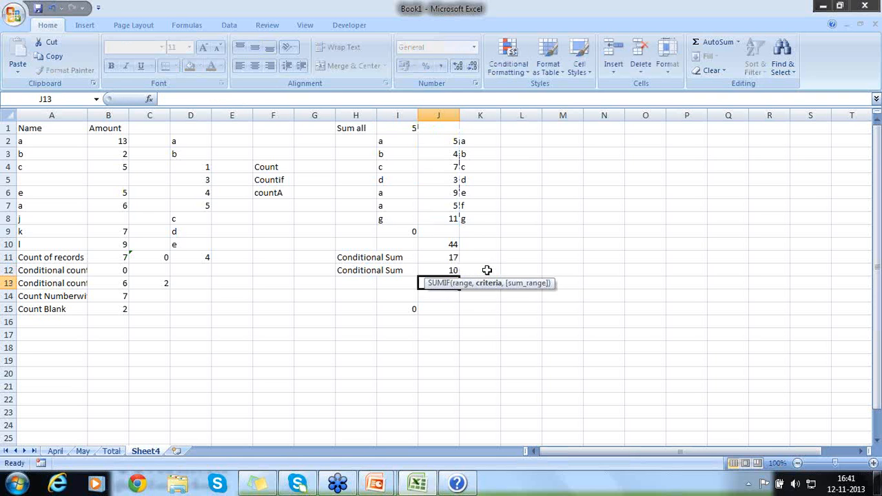
- Set the criterion value in I1 to 7
{"action": "left_click", "coordinate": [400, 126]}
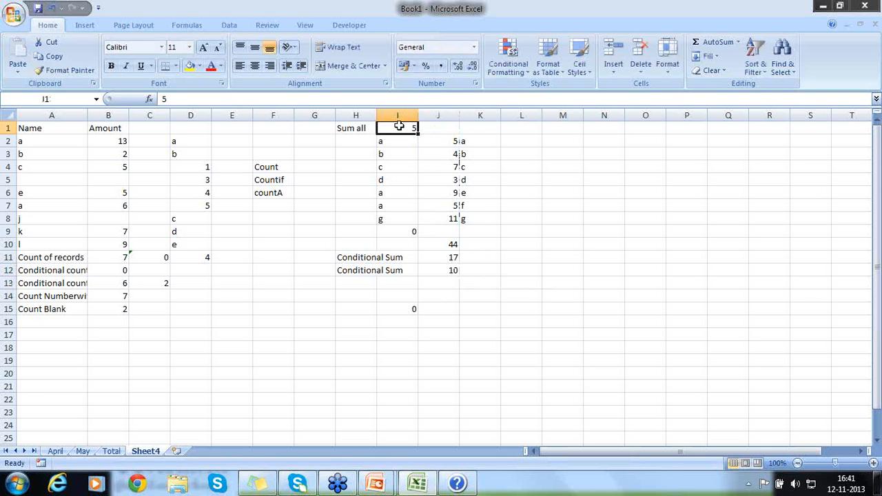
{"action": "type", "text": "7"}
{"action": "key", "text": "Return"}
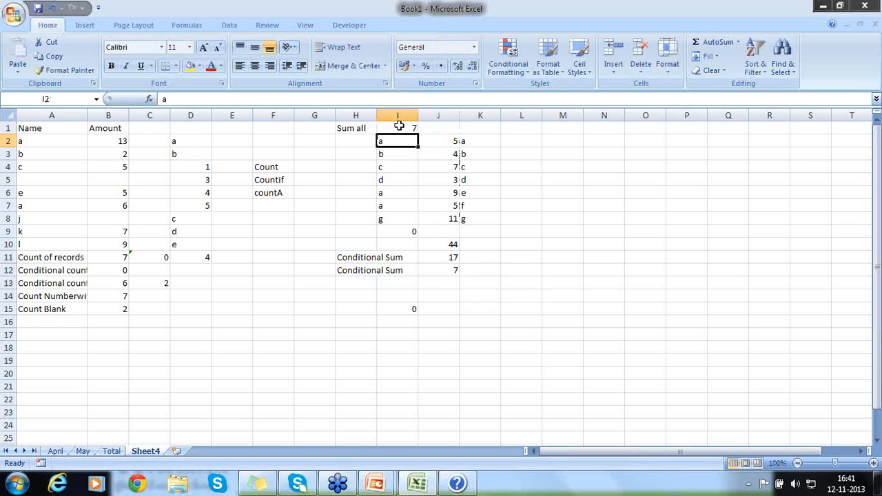
- Set the criterion value in I1 to 3
{"action": "left_click", "coordinate": [400, 126]}
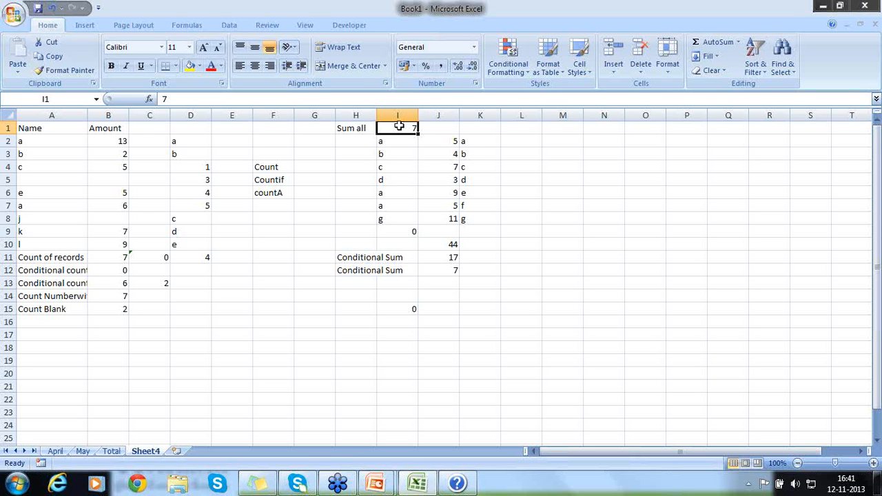
{"action": "type", "text": "3"}
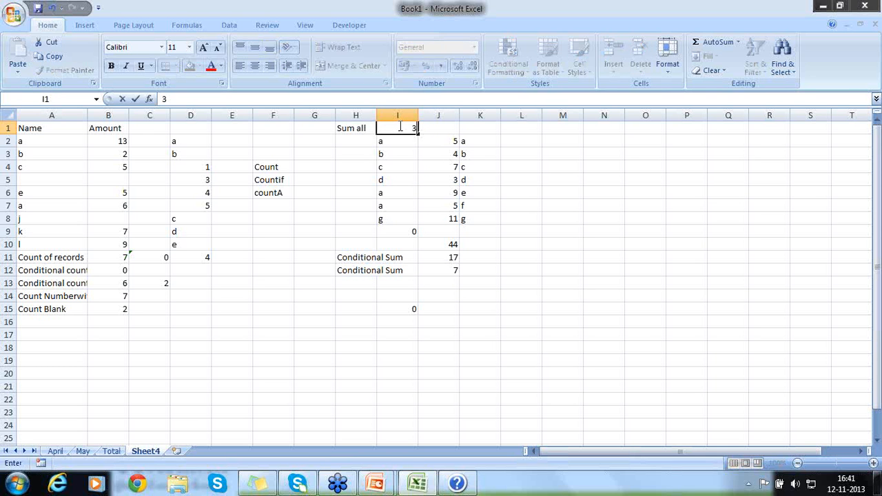
{"action": "key", "text": "Return"}
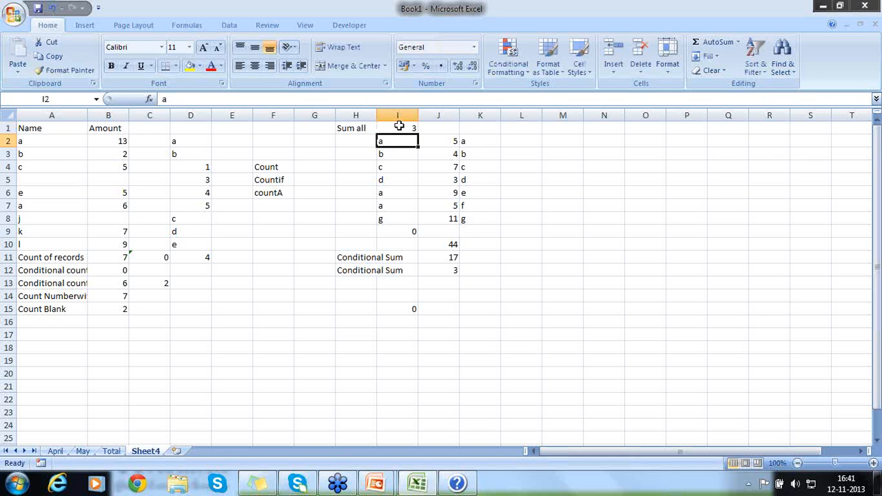
- Change the label in H1 to "Sum Greater than"
{"action": "left_click", "coordinate": [380, 126]}
{"action": "left_click", "coordinate": [365, 129]}
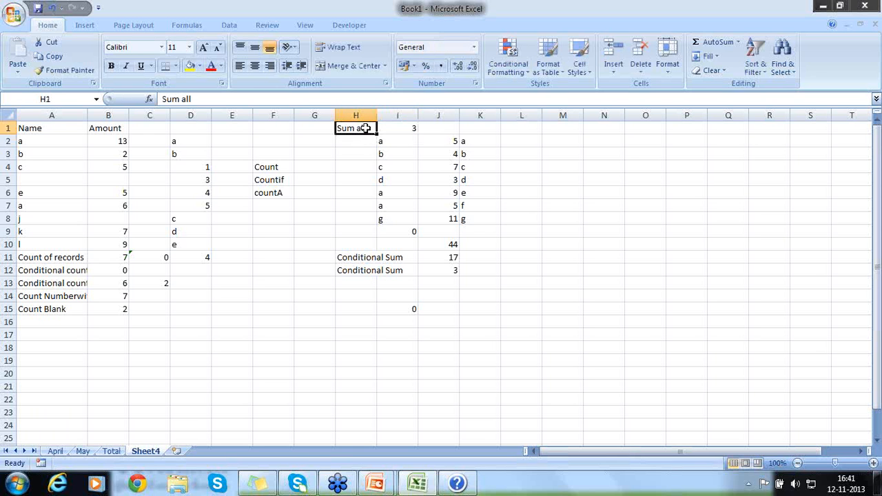
{"action": "double_click", "coordinate": [365, 128]}
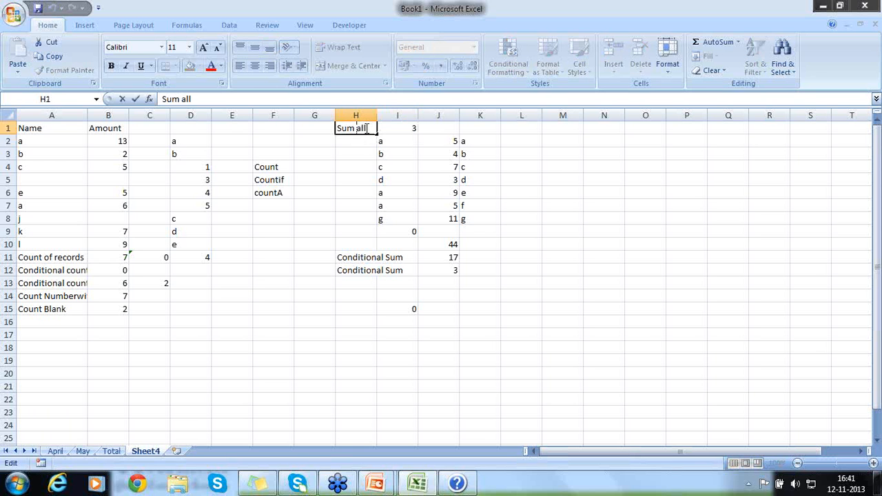
{"action": "type", "text": "Greater "}
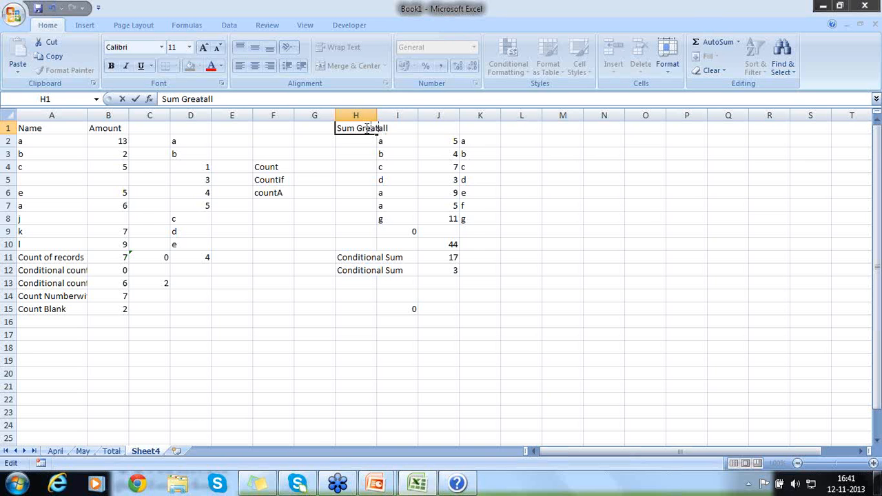
{"action": "type", "text": "than"}
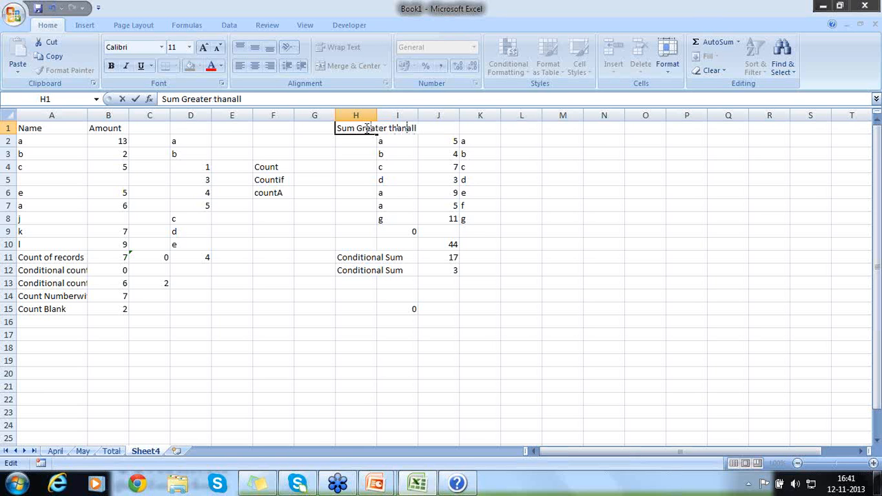
{"action": "key", "text": "Delete"}
{"action": "key", "text": "Delete"}
{"action": "key", "text": "Return"}
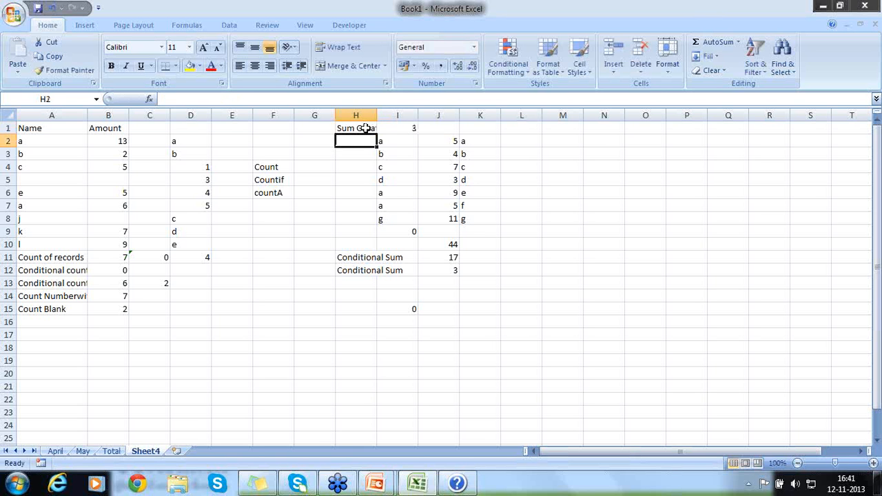
- Change J12's SUMIF criterion to a greater-than comparison with I1, using ">"&I1
{"action": "key", "text": "Up"}
{"action": "key", "text": "Right"}
{"action": "key", "text": "Down"}
{"action": "key", "text": "Down"}
{"action": "key", "text": "Down"}
{"action": "key", "text": "Down"}
{"action": "key", "text": "Down"}
{"action": "key", "text": "Down"}
{"action": "key", "text": "Down"}
{"action": "key", "text": "Down"}
{"action": "key", "text": "Down"}
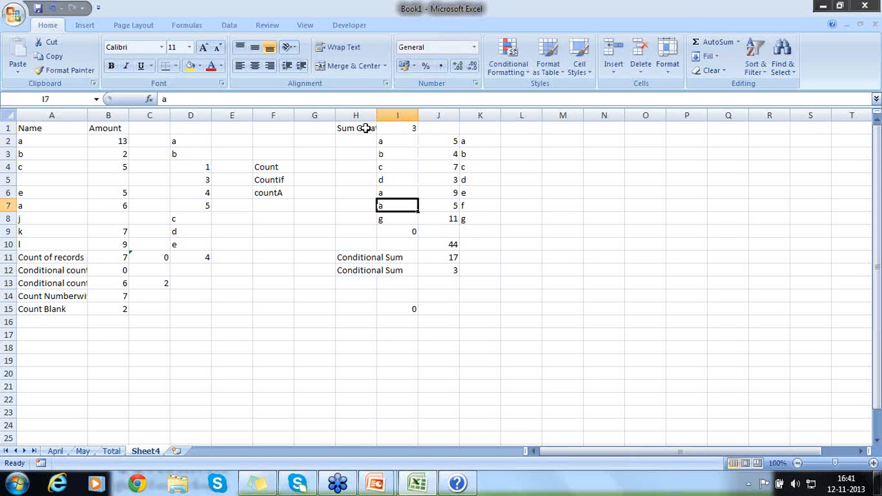
{"action": "key", "text": "Down"}
{"action": "key", "text": "Down"}
{"action": "key", "text": "Right"}
{"action": "key", "text": "F2"}
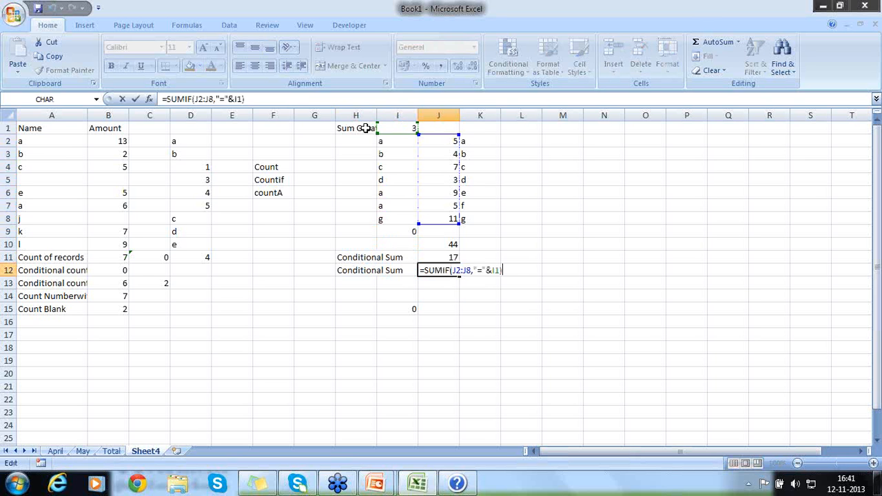
{"action": "key", "text": "Left"}
{"action": "key", "text": "Left"}
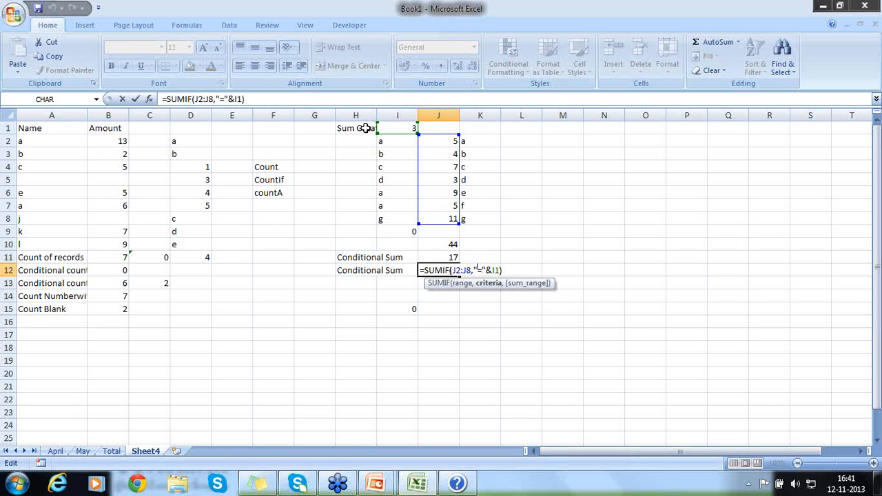
{"action": "type", "text": ">"}
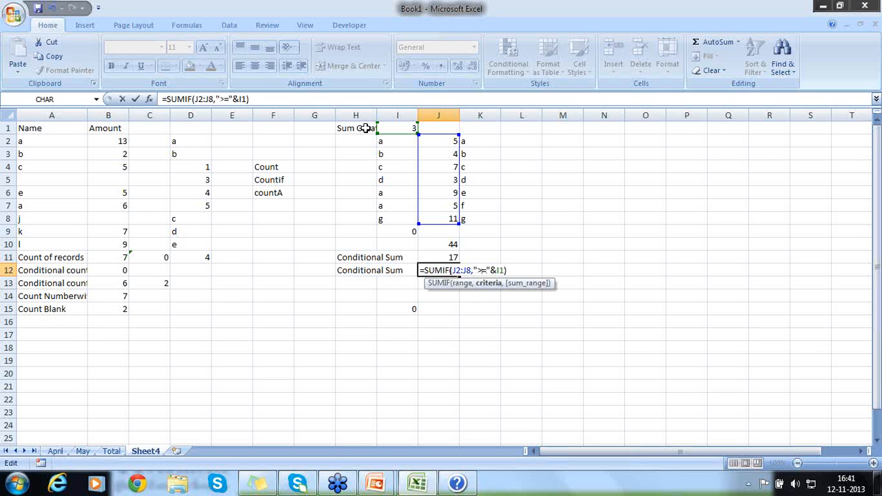
{"action": "key", "text": "Return"}
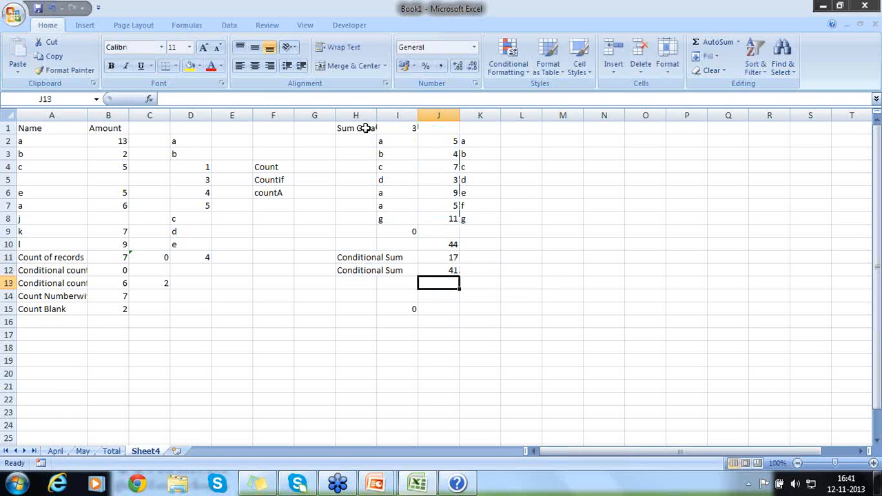
{"action": "key", "text": "Up"}
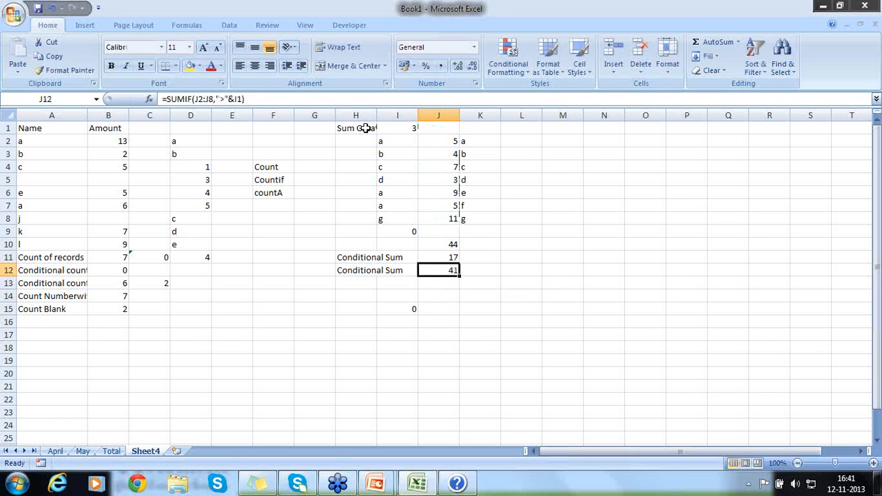
- Try the threshold values 4, 5 and 7 in I1, one after another
{"action": "left_click", "coordinate": [386, 128]}
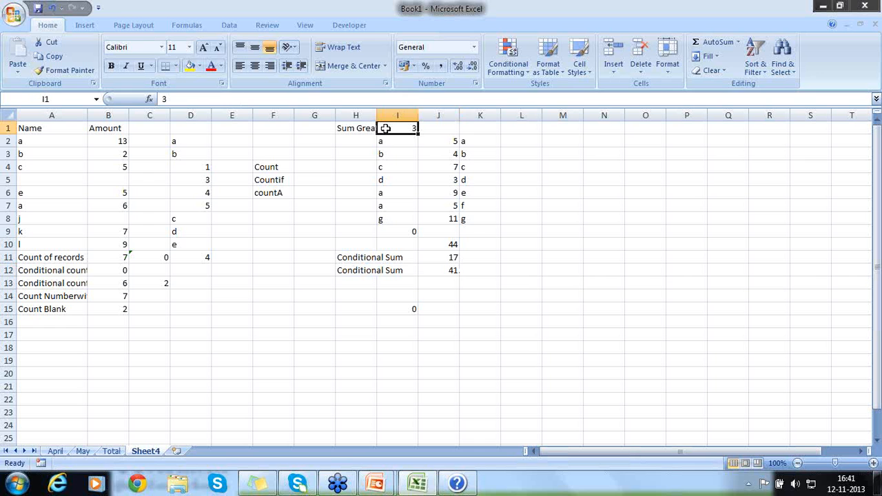
{"action": "type", "text": "4"}
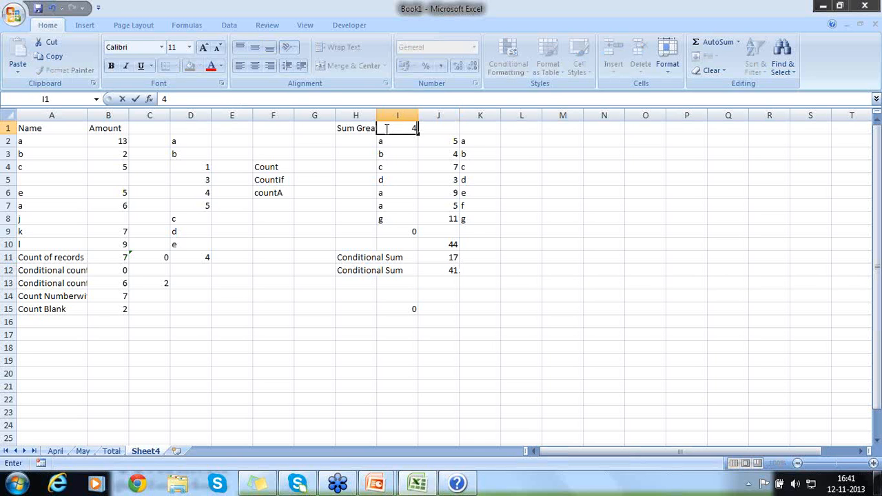
{"action": "key", "text": "Return"}
{"action": "left_click", "coordinate": [386, 128]}
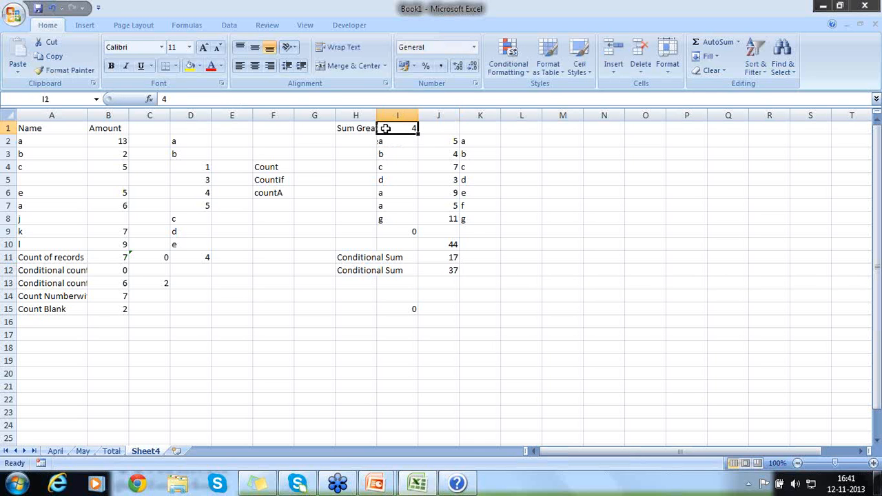
{"action": "type", "text": "5"}
{"action": "key", "text": "Return"}
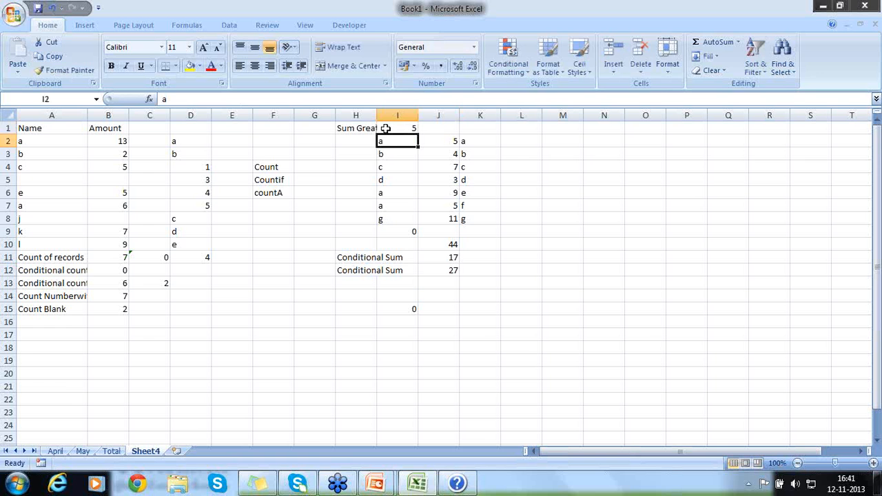
{"action": "left_click", "coordinate": [386, 128]}
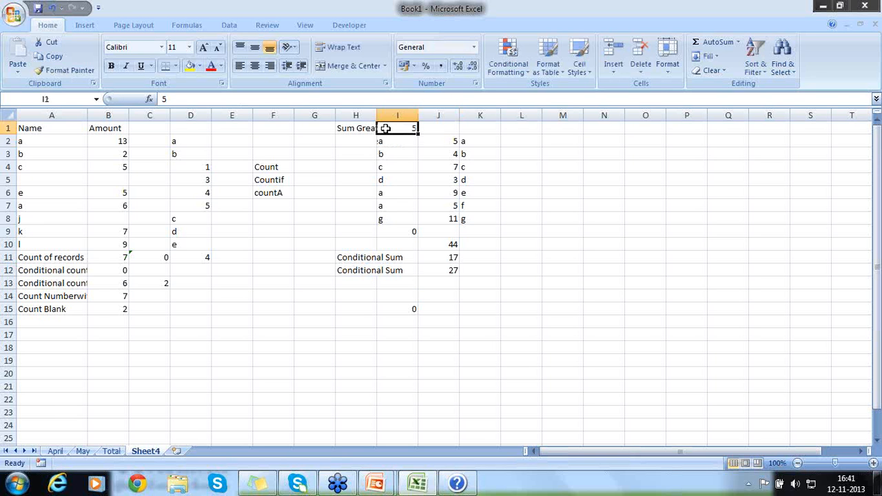
{"action": "type", "text": "7"}
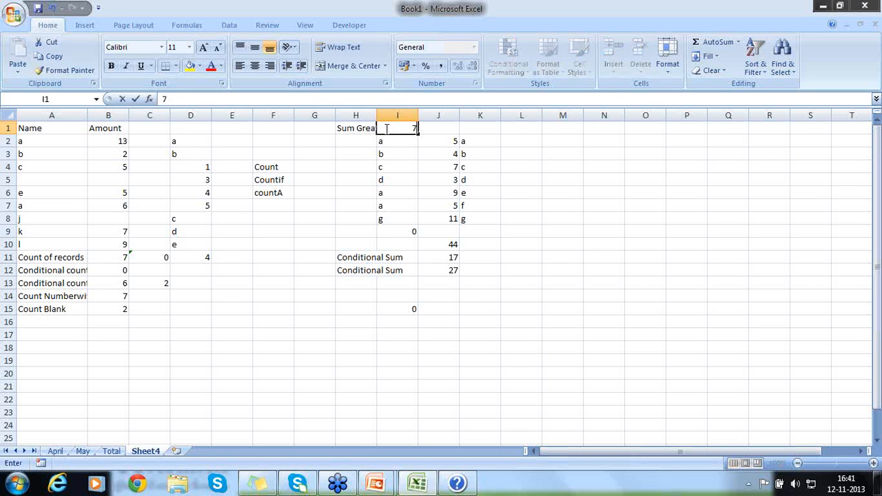
{"action": "key", "text": "Return"}
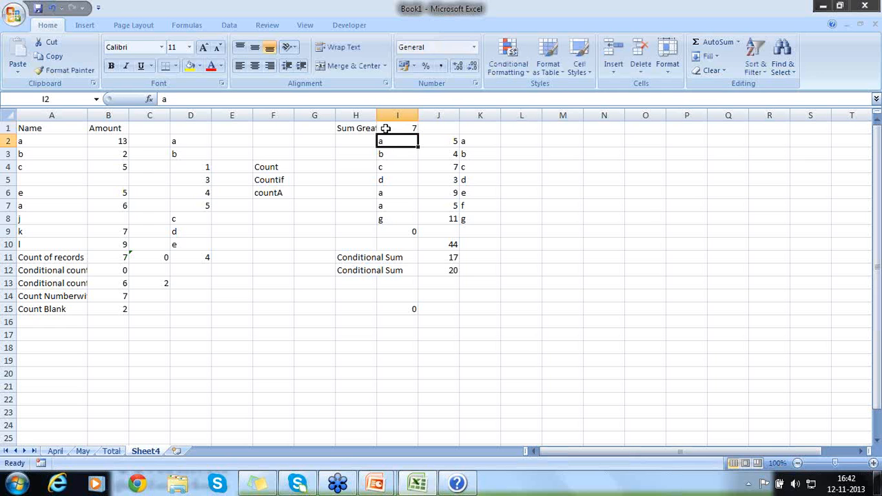
- Try the threshold values 9 and 11 in I1, one after the other
{"action": "left_click", "coordinate": [386, 129]}
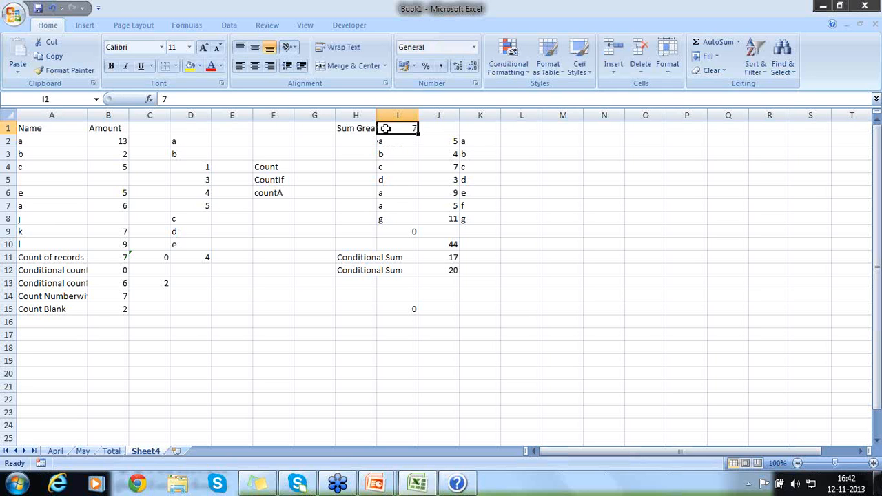
{"action": "type", "text": "9"}
{"action": "key", "text": "Return"}
{"action": "left_click", "coordinate": [386, 128]}
{"action": "type", "text": "11"}
{"action": "key", "text": "Return"}
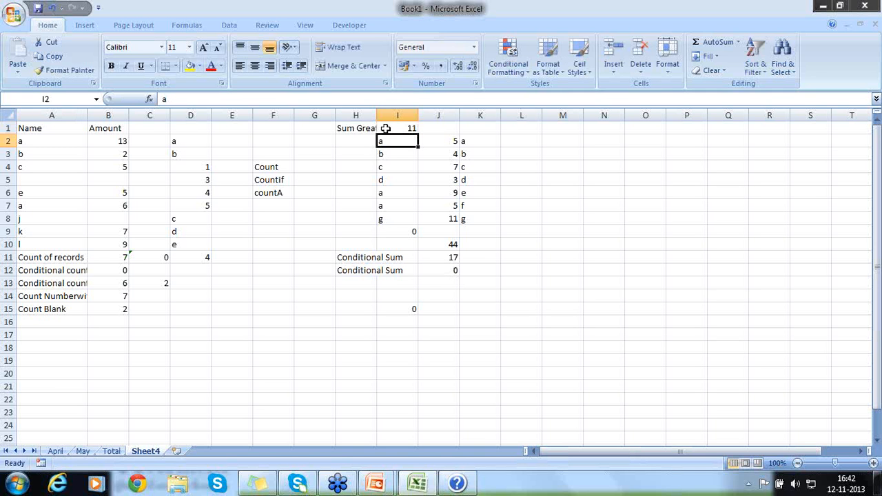
- Examine how the & operator joins ">" to I1 in J12's SUMIF formula, leaving the formula as it is
{"action": "key", "text": "Down"}
{"action": "key", "text": "Down"}
{"action": "key", "text": "Down"}
{"action": "key", "text": "Down"}
{"action": "key", "text": "Down"}
{"action": "key", "text": "Down"}
{"action": "key", "text": "Down"}
{"action": "key", "text": "Down"}
{"action": "key", "text": "Down"}
{"action": "key", "text": "Down"}
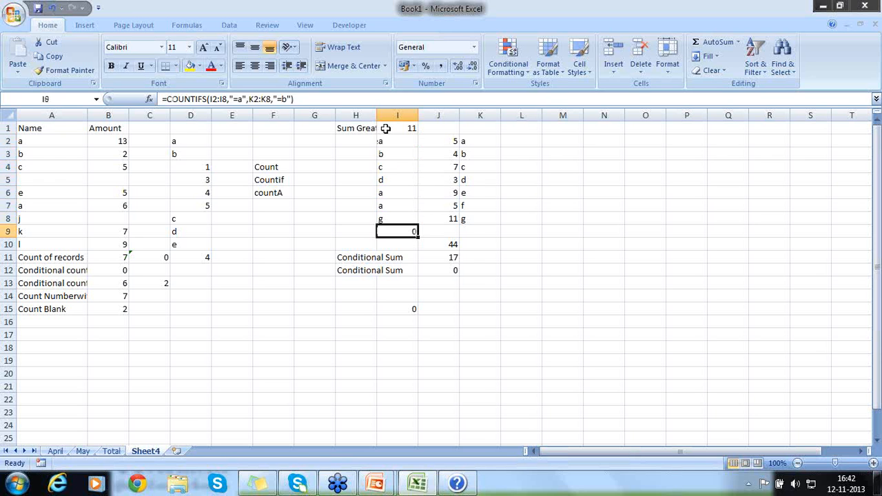
{"action": "key", "text": "Right"}
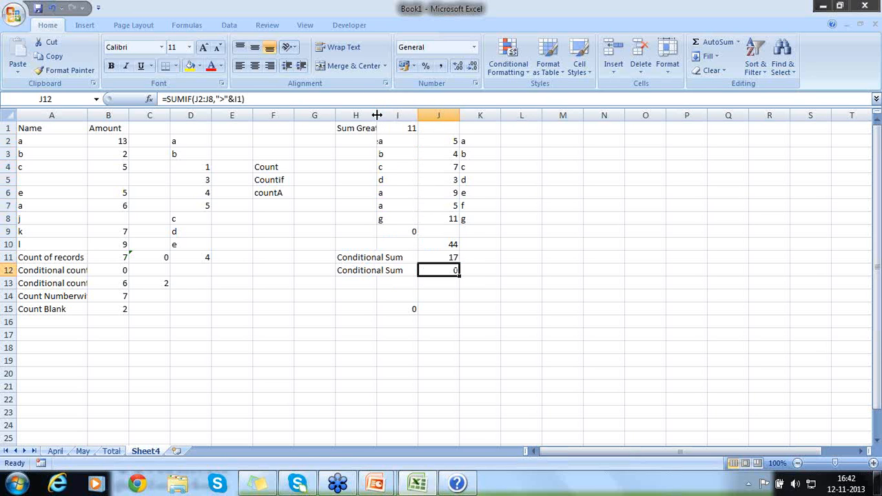
{"action": "left_click", "coordinate": [231, 99]}
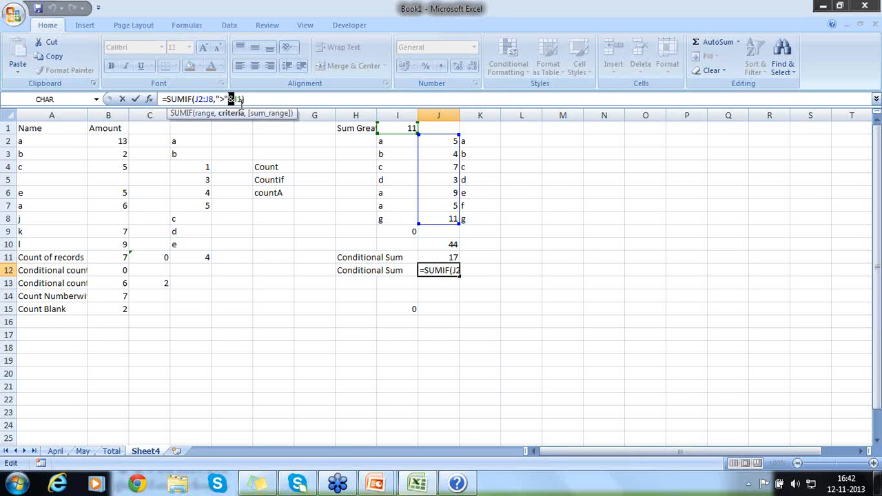
{"action": "left_click", "coordinate": [379, 292]}
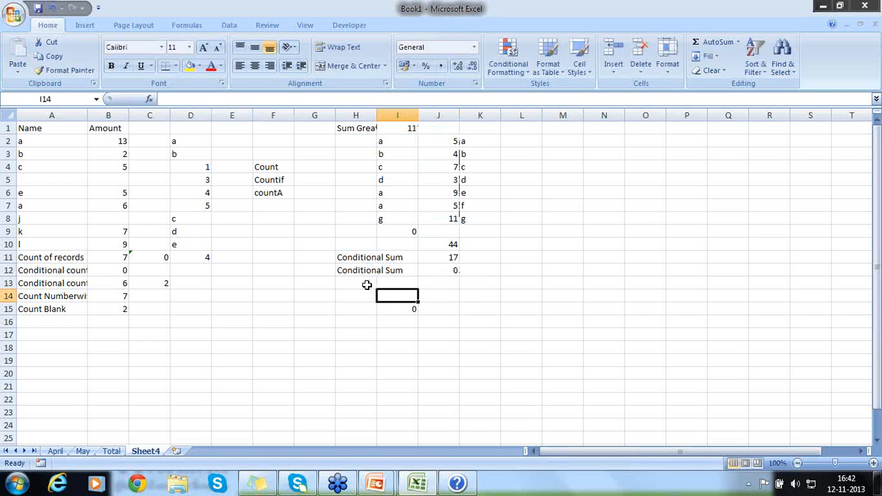
{"action": "left_click", "coordinate": [367, 284]}
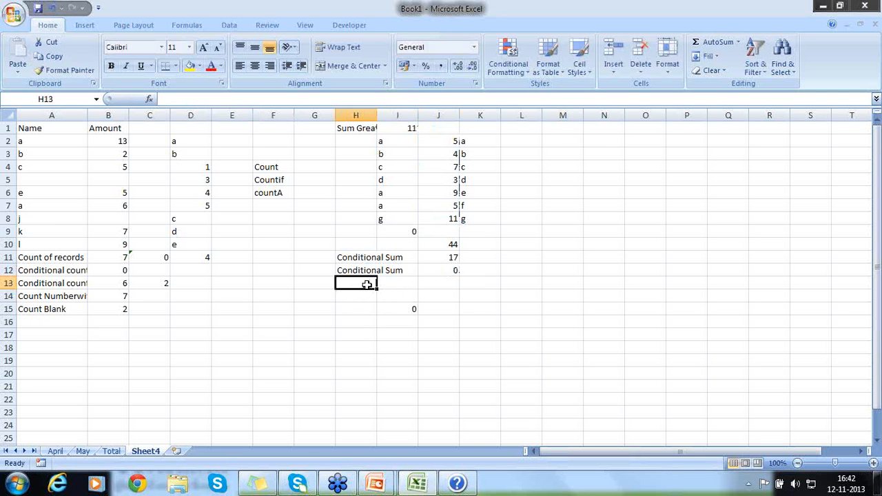
{"action": "key", "text": "Right"}
{"action": "key", "text": "Right"}
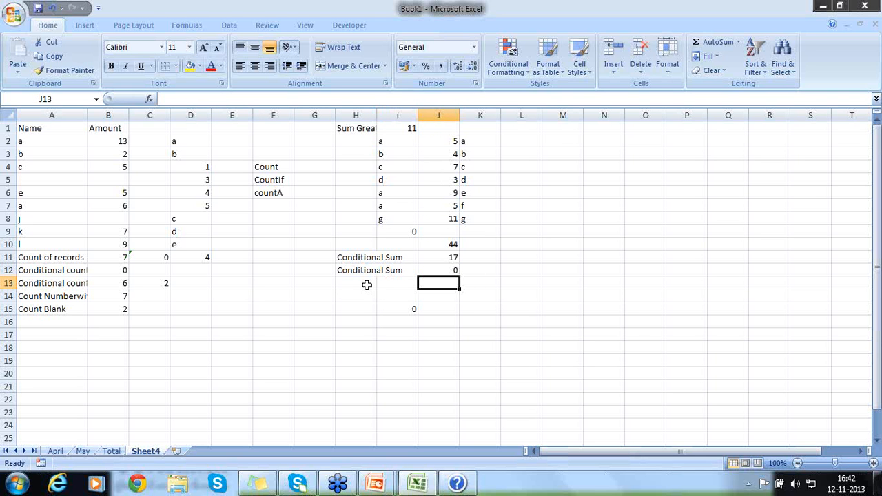
{"action": "type", "text": "=count"}
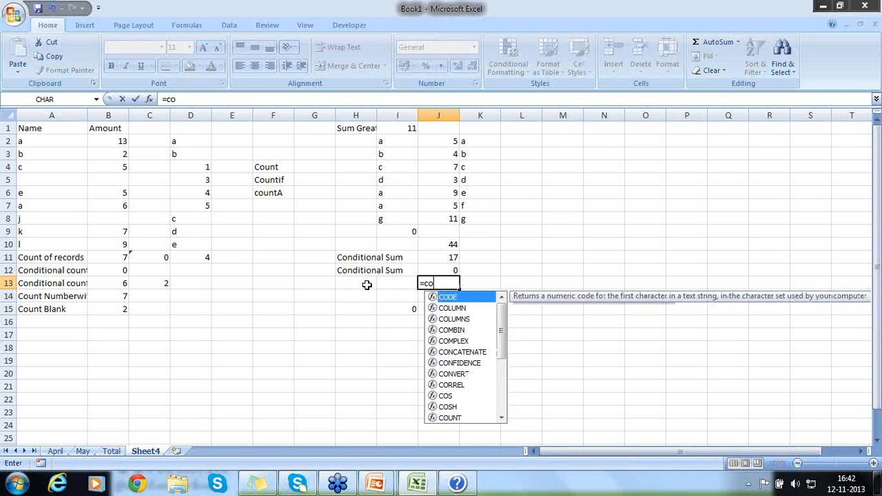
{"action": "key", "text": "BackSpace"}
{"action": "key", "text": "BackSpace"}
{"action": "key", "text": "BackSpace"}
{"action": "key", "text": "BackSpace"}
{"action": "key", "text": "BackSpace"}
- Begin a SUMIF formula in J13 with J2:J8 as its range
{"action": "type", "text": "s"}
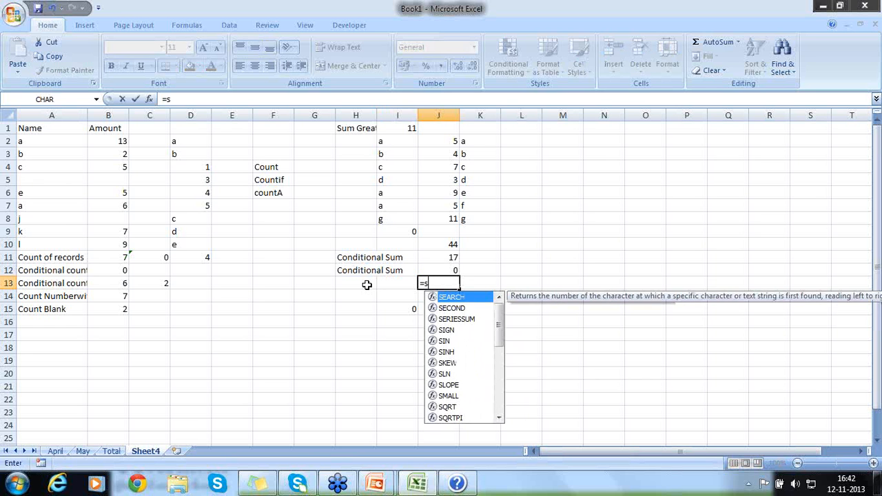
{"action": "type", "text": "um("}
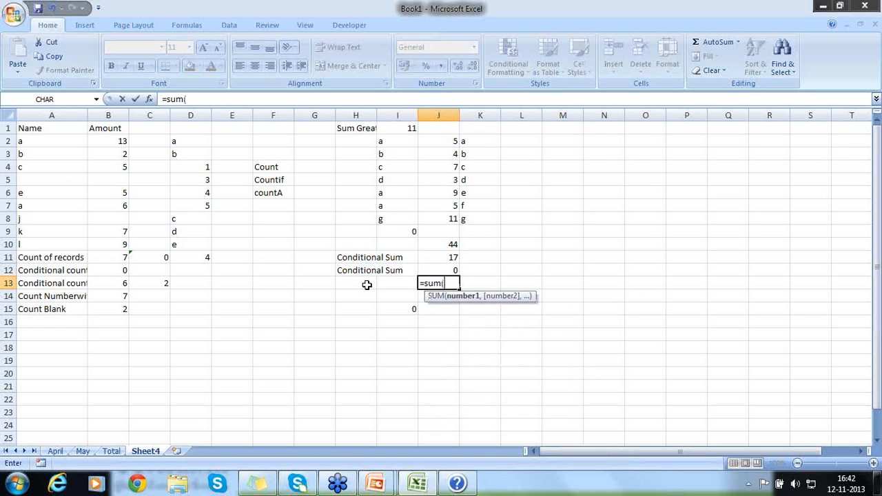
{"action": "key", "text": "BackSpace"}
{"action": "type", "text": "if"}
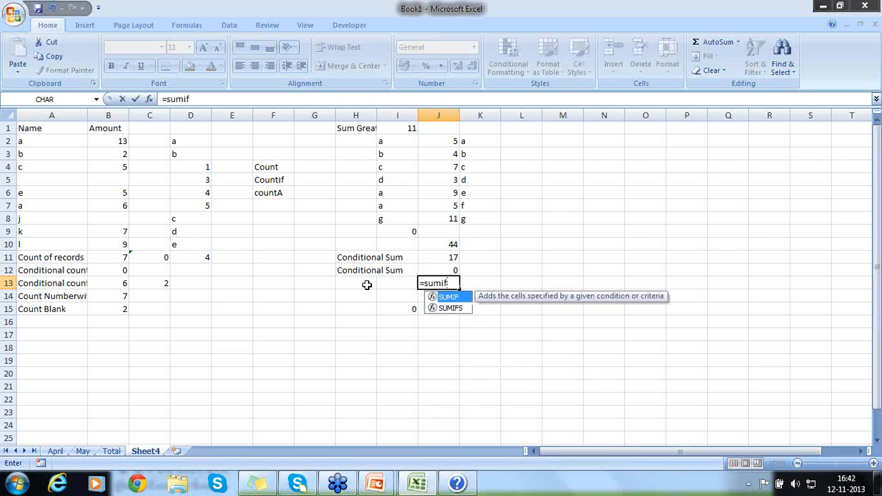
{"action": "type", "text": "("}
{"action": "key", "text": "Up"}
{"action": "key", "text": "Up"}
{"action": "key", "text": "Up"}
{"action": "key", "text": "Up"}
{"action": "key", "text": "Up"}
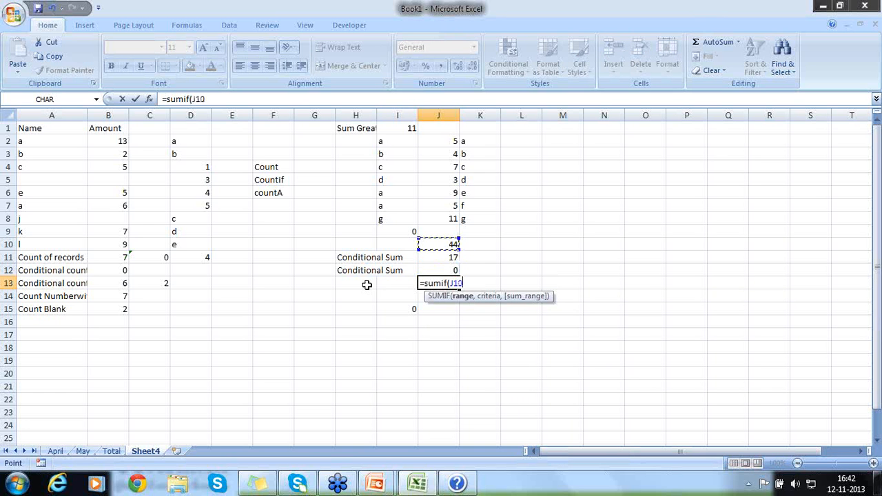
{"action": "key", "text": "shift+Up"}
{"action": "key", "text": "shift+Up"}
{"action": "key", "text": "shift+Up"}
{"action": "key", "text": "shift+Up"}
{"action": "key", "text": "shift+Up"}
{"action": "key", "text": "shift+Up"}
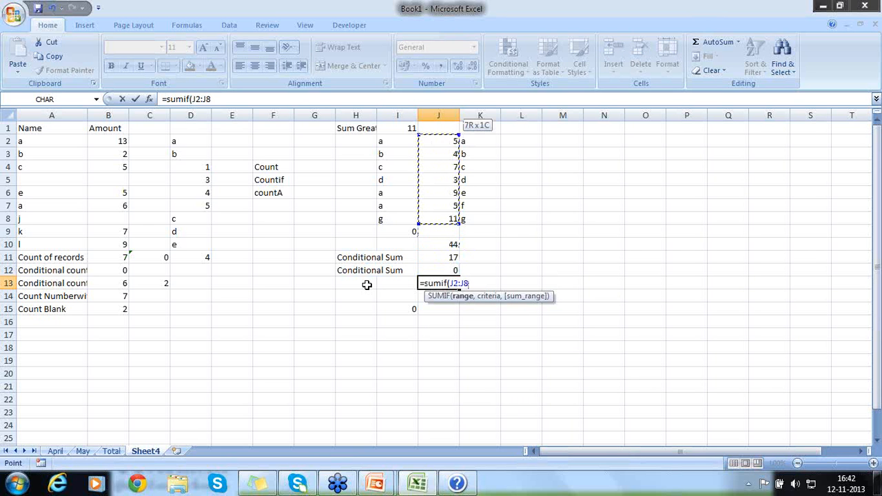
{"action": "type", "text": ","}
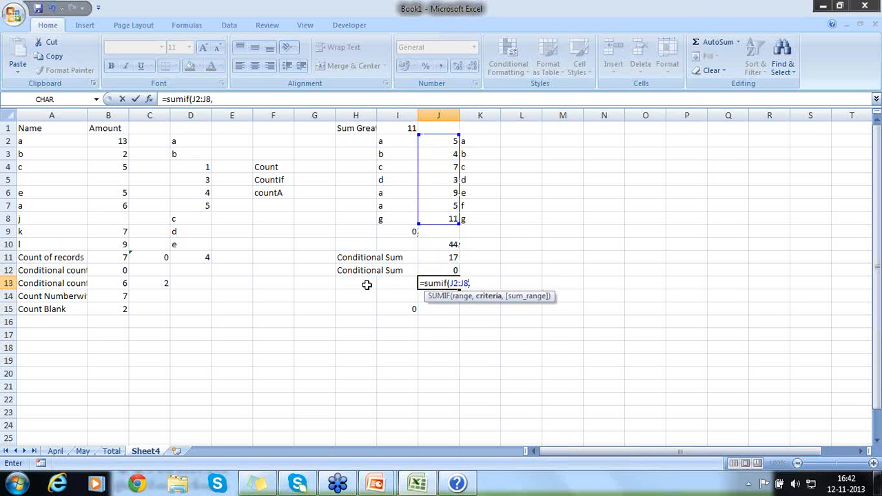
- Try the combined criterion ">5"&"4" in J13's SUMIF formula and delete the formula from the cell
{"action": "type", "text": "\""}
{"action": "type", "text": ">"}
{"action": "type", "text": "5\""}
{"action": "type", "text": "&"}
{"action": "type", "text": "\">"}
{"action": "type", "text": "4"}
{"action": "key", "text": "BackSpace"}
{"action": "key", "text": "BackSpace"}
{"action": "type", "text": "4\")"}
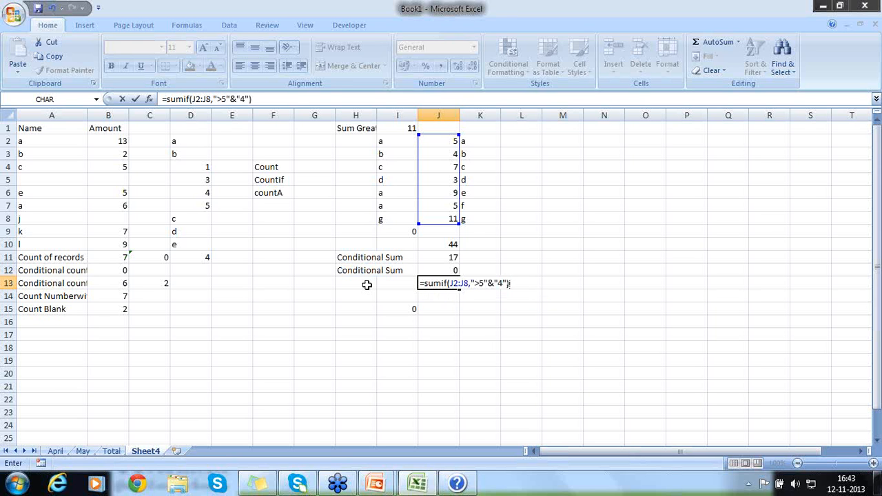
{"action": "key", "text": "Return"}
{"action": "key", "text": "Up"}
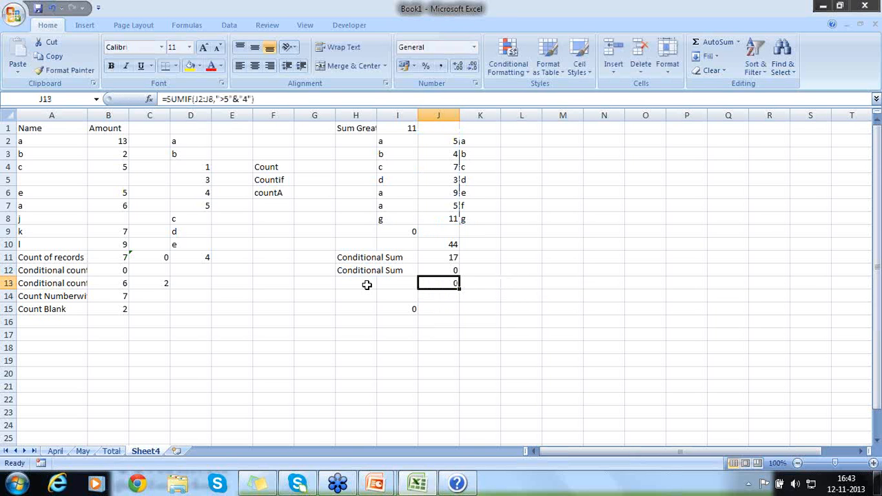
{"action": "key", "text": "Delete"}
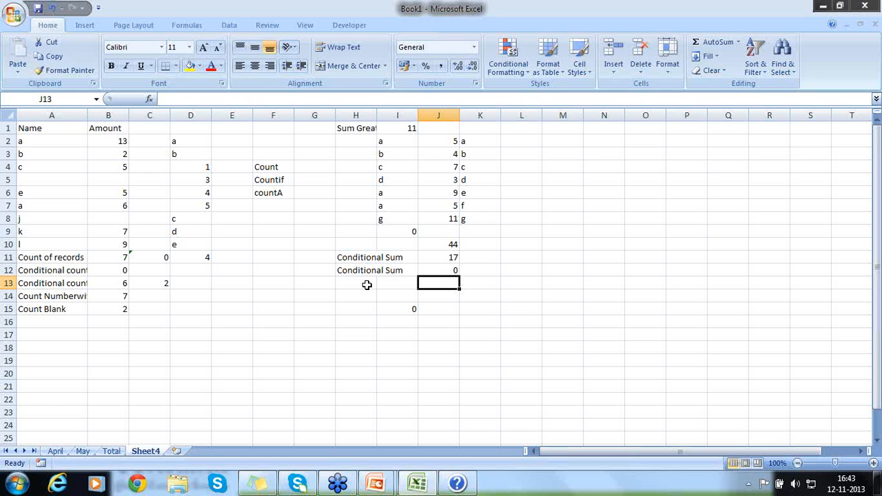
- Set the threshold value in I1 to 3
{"action": "left_click", "coordinate": [412, 127]}
{"action": "key", "text": "Delete"}
{"action": "key", "text": "Return"}
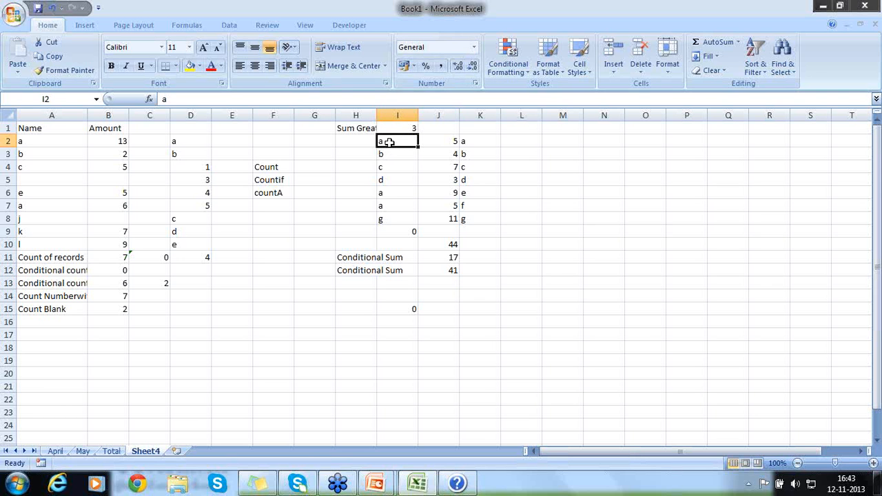
- Label cell H14 "Sum all j where i=a"
{"action": "left_click_drag", "start_coordinate": [386, 142], "coordinate": [391, 202]}
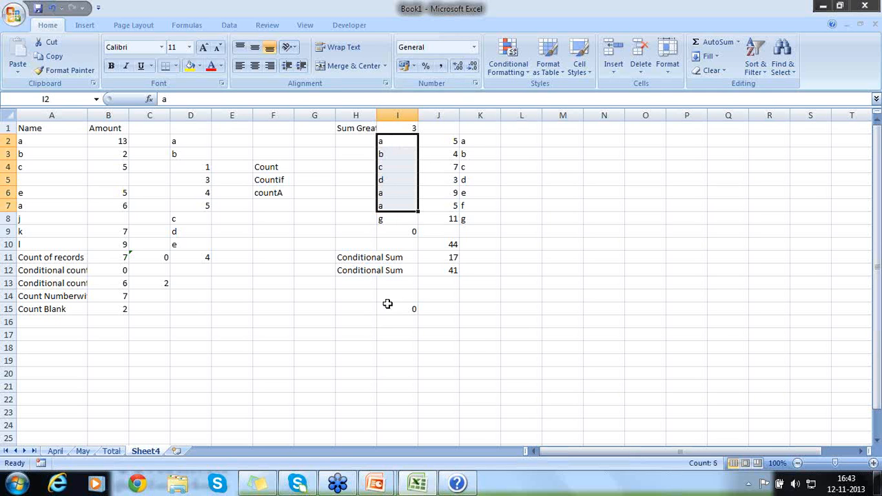
{"action": "left_click", "coordinate": [360, 296]}
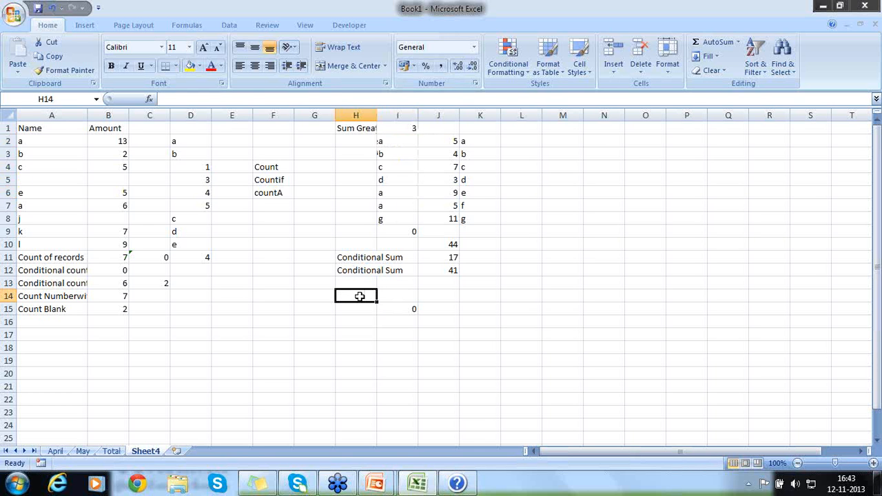
{"action": "type", "text": "Sum"}
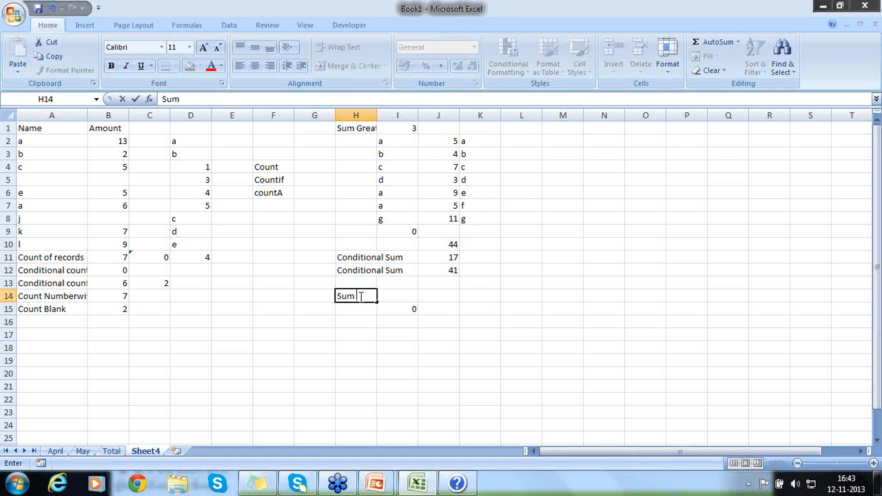
{"action": "type", "text": " all j where "}
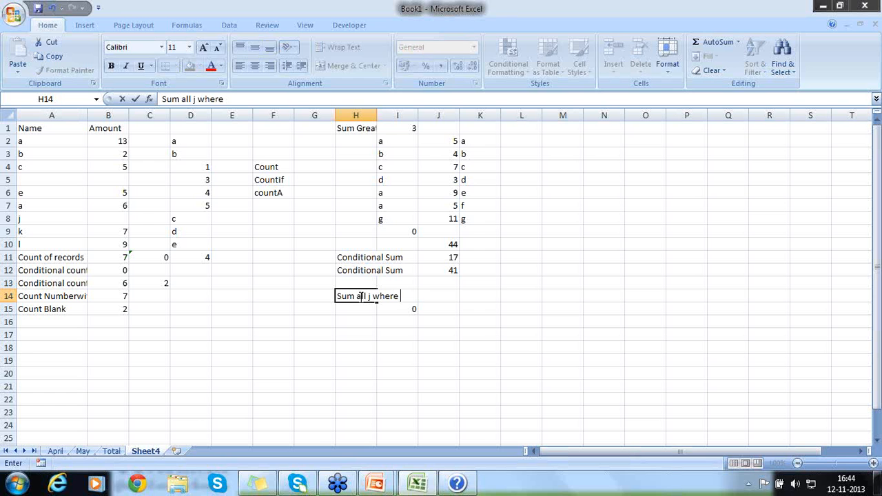
{"action": "type", "text": "i=a"}
{"action": "key", "text": "Return"}
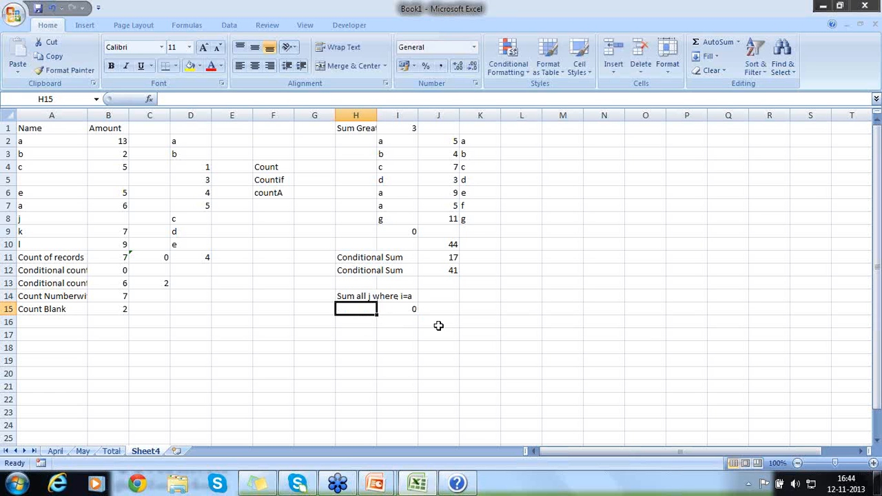
- Begin an IF formula in I15, replacing its existing formula, with i2=a as the logical test
{"action": "key", "text": "Right"}
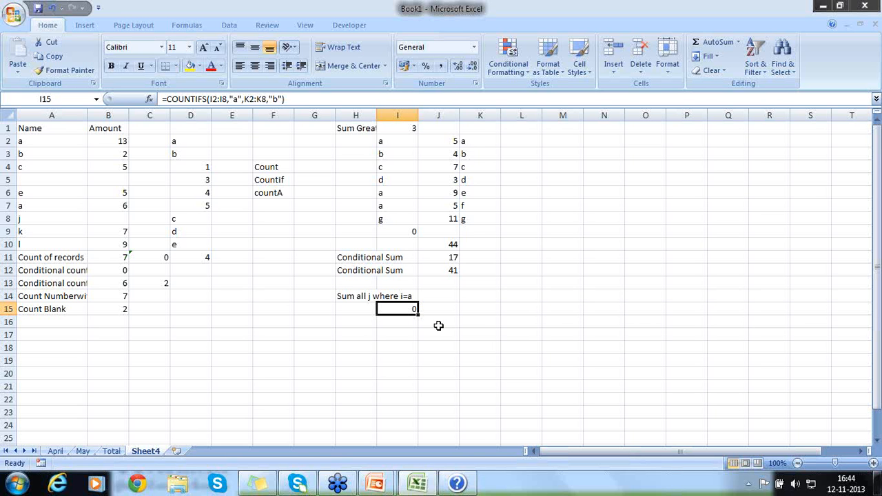
{"action": "type", "text": "=if"}
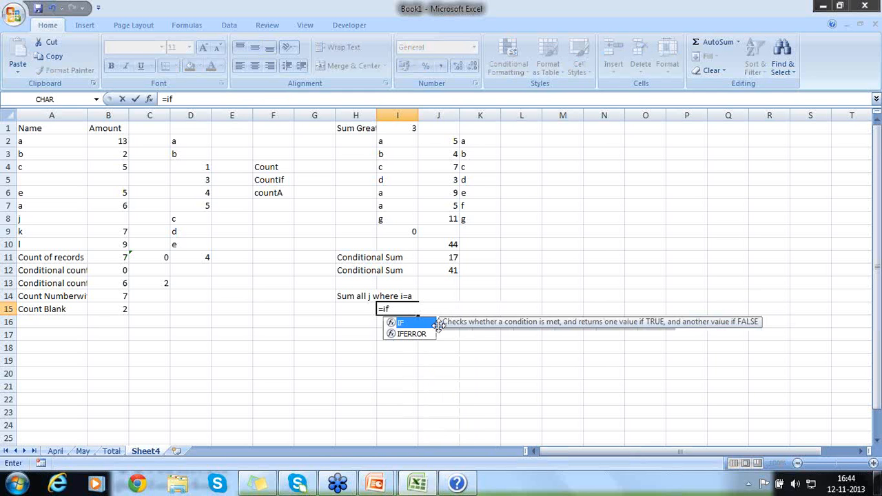
{"action": "type", "text": "(i"}
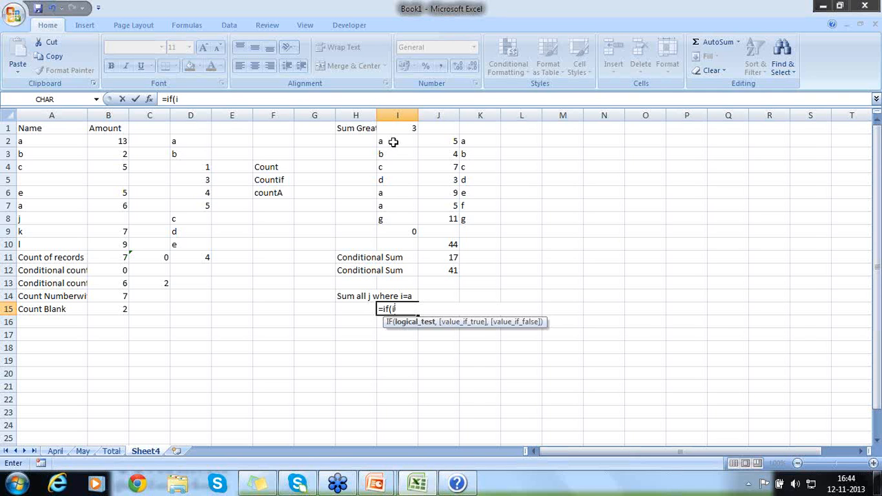
{"action": "left_click", "coordinate": [393, 141]}
{"action": "type", "text": "=a"}
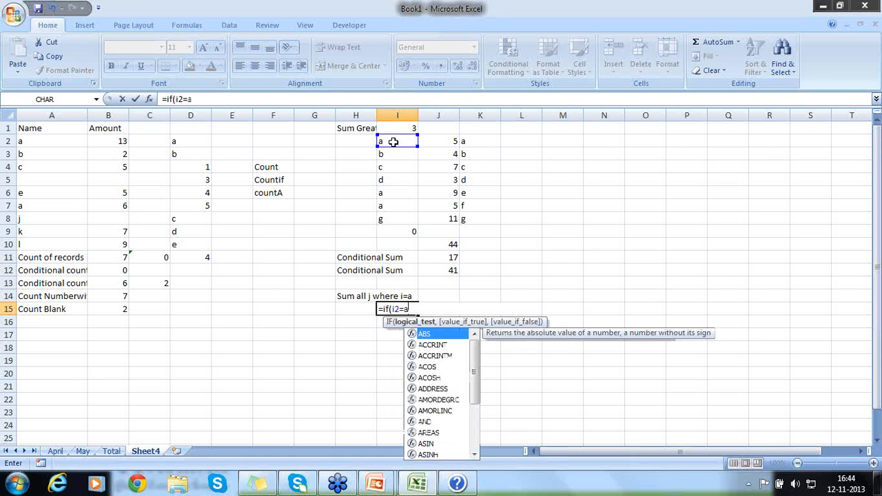
{"action": "type", "text": ","}
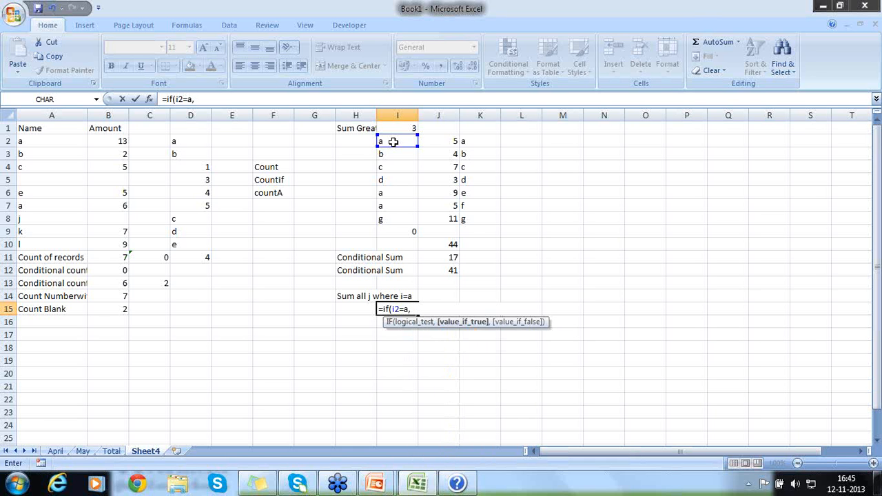
- Try SUMIFS with J2:J8 as its sum range for the IF formula's value if true
{"action": "type", "text": "sumif"}
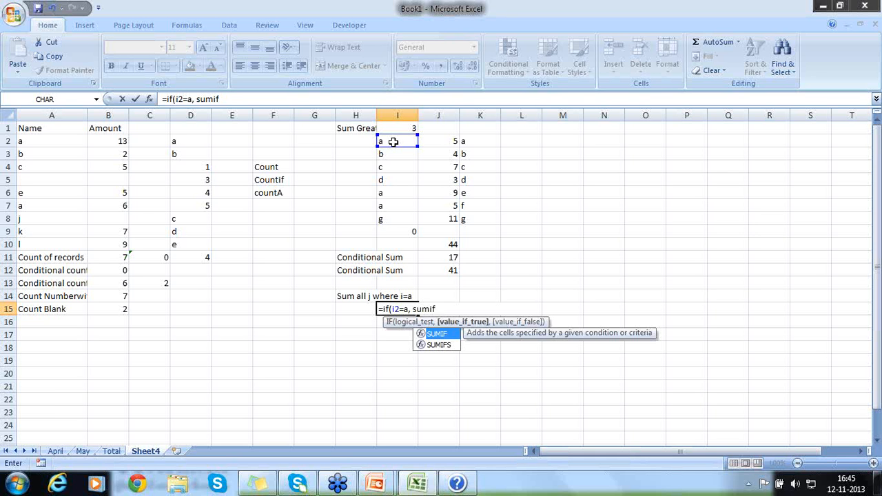
{"action": "type", "text": "s"}
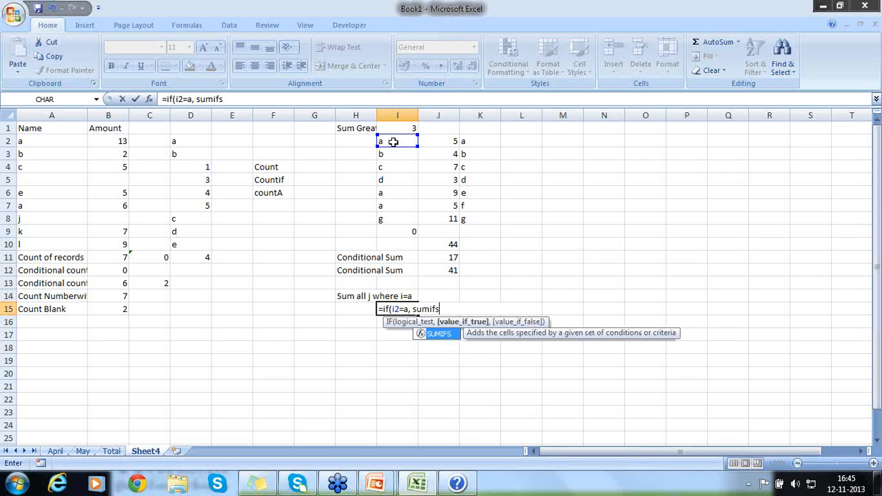
{"action": "type", "text": "("}
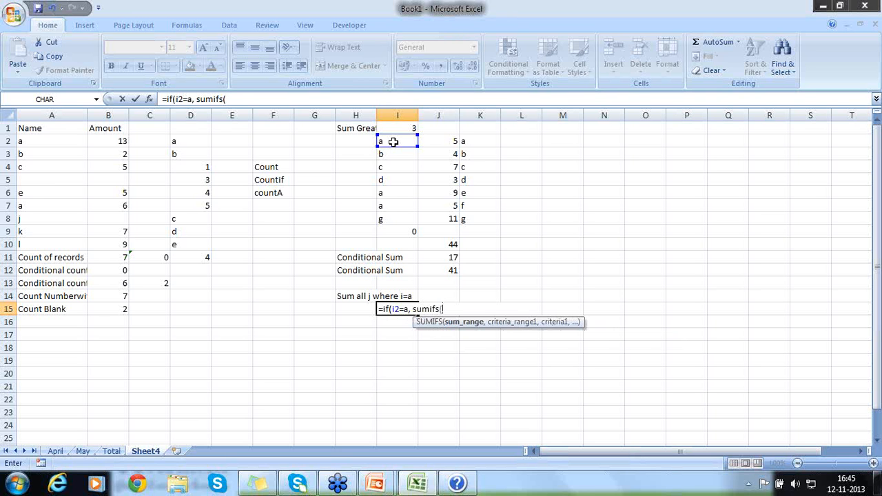
{"action": "left_click_drag", "start_coordinate": [437, 141], "coordinate": [438, 215]}
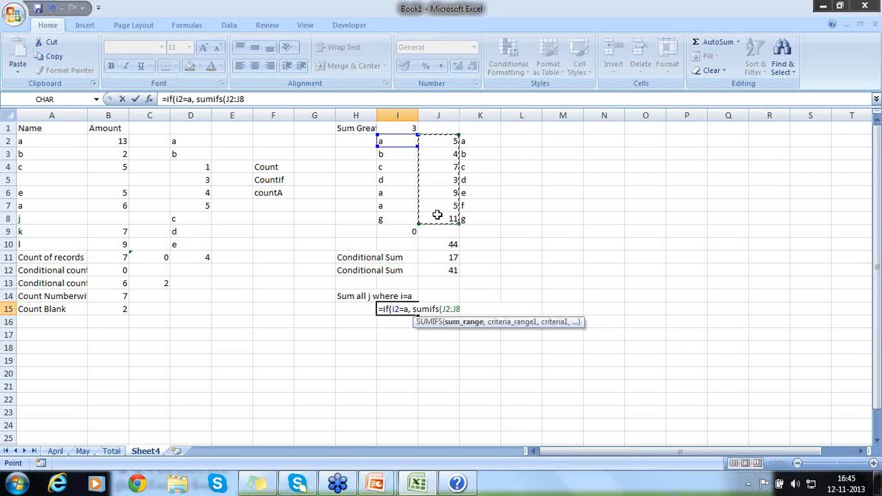
{"action": "type", "text": ","}
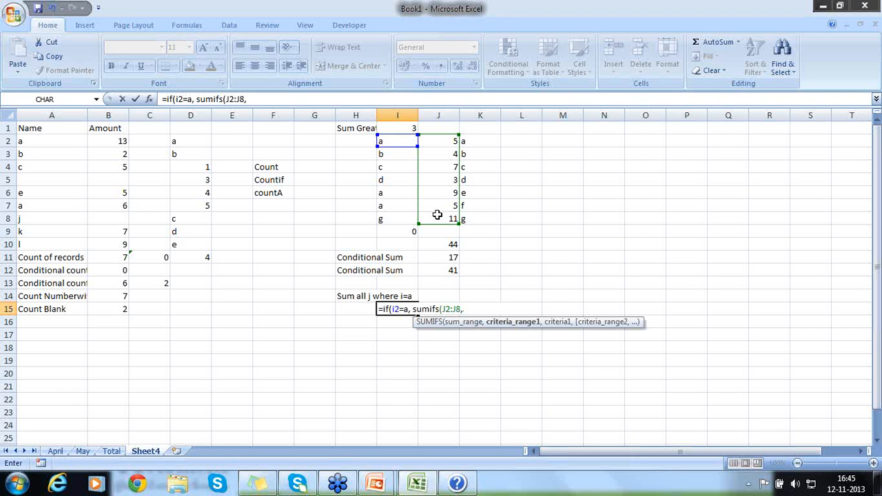
- Replace the SUMIFS part with SUM of J2:J8 as the IF formula's value if true
{"action": "key", "text": "BackSpace"}
{"action": "key", "text": "BackSpace"}
{"action": "key", "text": "BackSpace"}
{"action": "key", "text": "BackSpace"}
{"action": "key", "text": "BackSpace"}
{"action": "key", "text": "BackSpace"}
{"action": "key", "text": "BackSpace"}
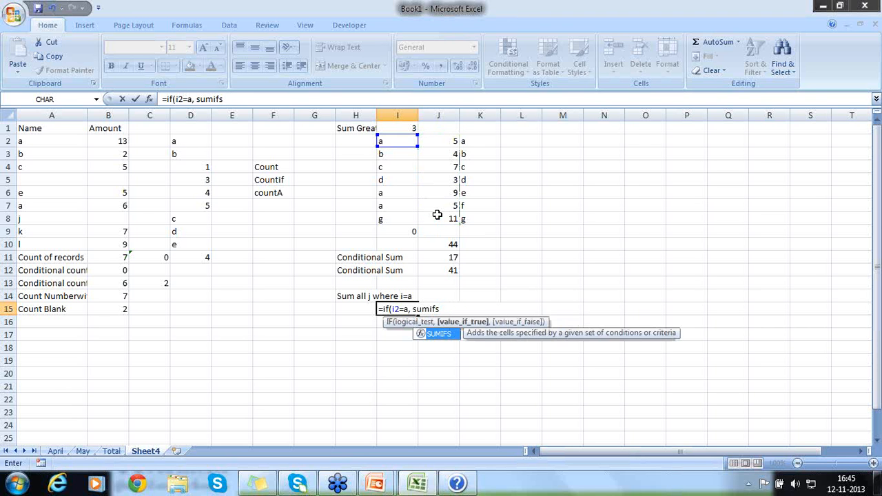
{"action": "key", "text": "BackSpace"}
{"action": "key", "text": "BackSpace"}
{"action": "key", "text": "BackSpace"}
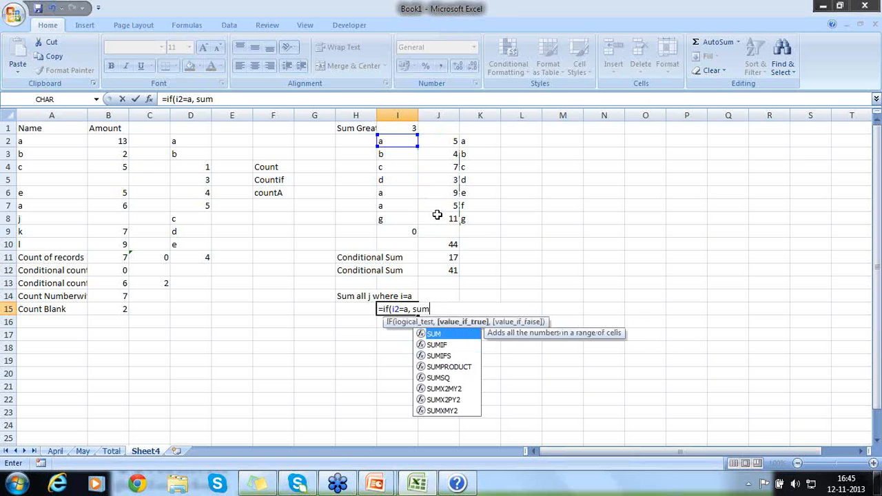
{"action": "type", "text": "("}
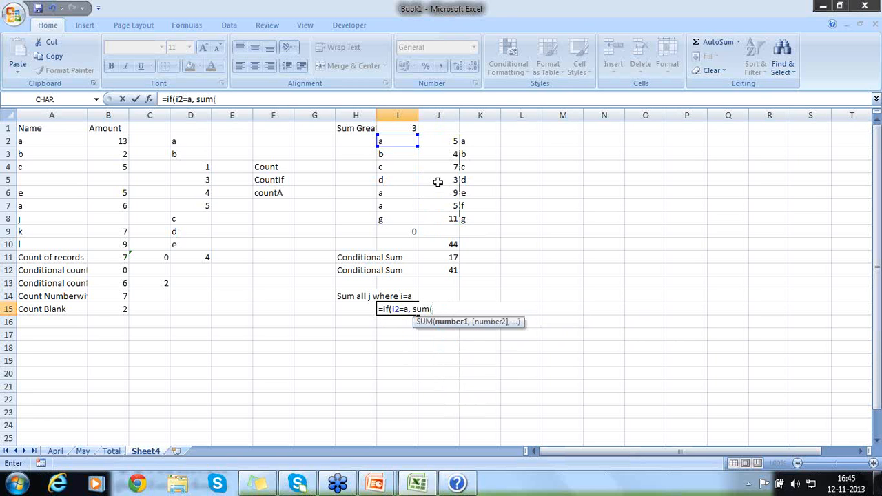
{"action": "left_click_drag", "start_coordinate": [437, 138], "coordinate": [438, 216]}
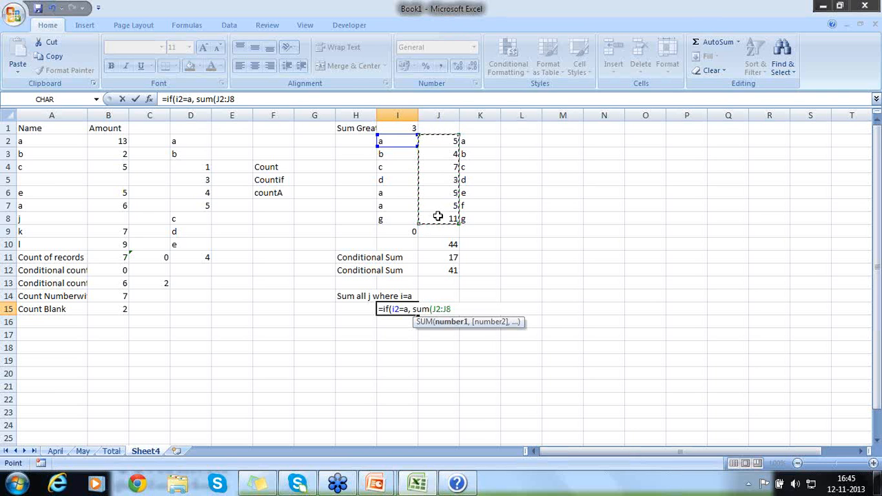
{"action": "type", "text": ")"}
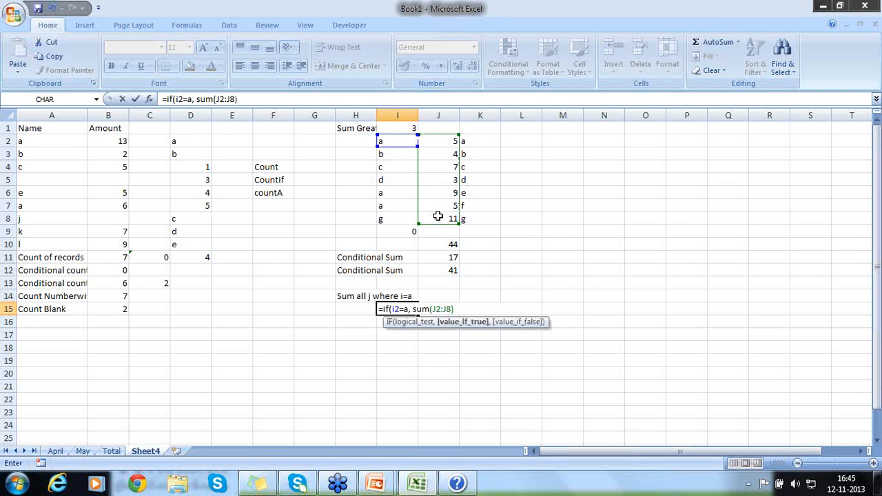
{"action": "type", "text": ","}
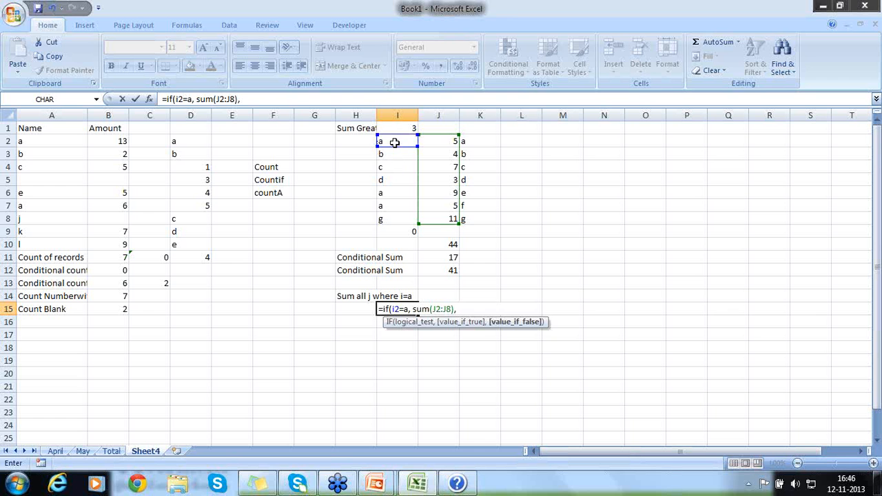
- Put the a in the logical test in quotation marks and complete the IF formula with 0 as the value if false
{"action": "left_click", "coordinate": [404, 308]}
{"action": "type", "text": "\""}
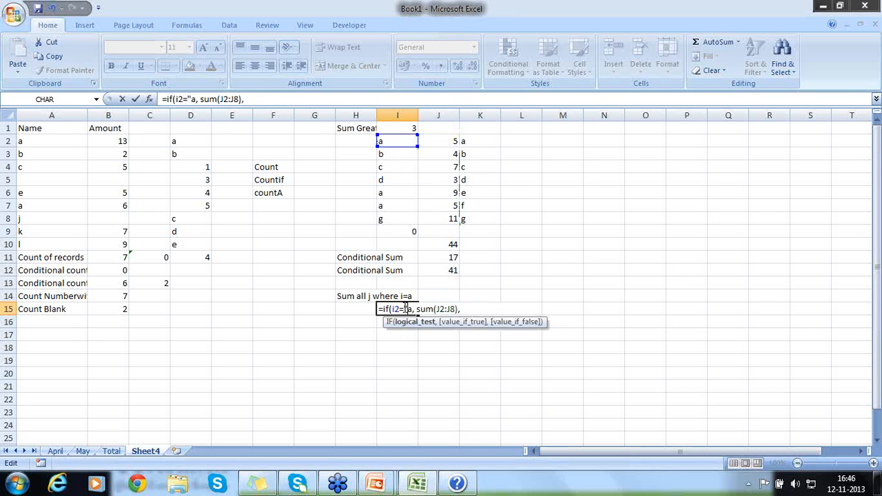
{"action": "left_click", "coordinate": [411, 309]}
{"action": "type", "text": "\""}
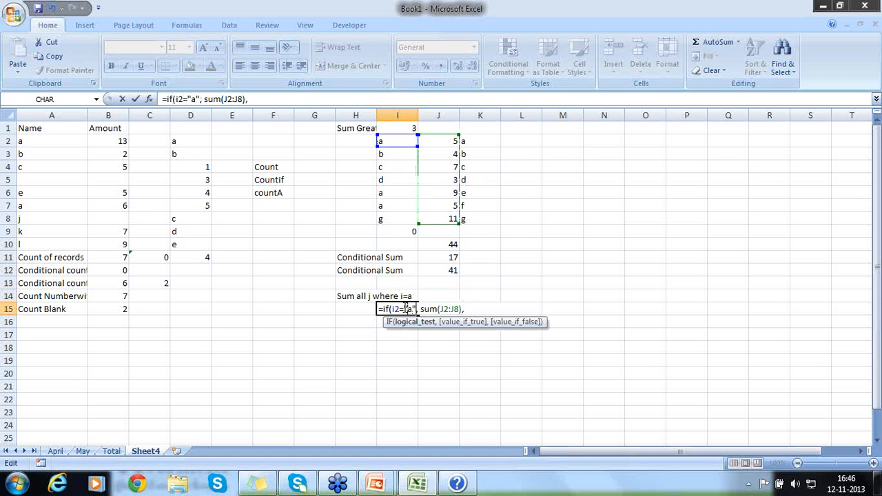
{"action": "left_click", "coordinate": [468, 310]}
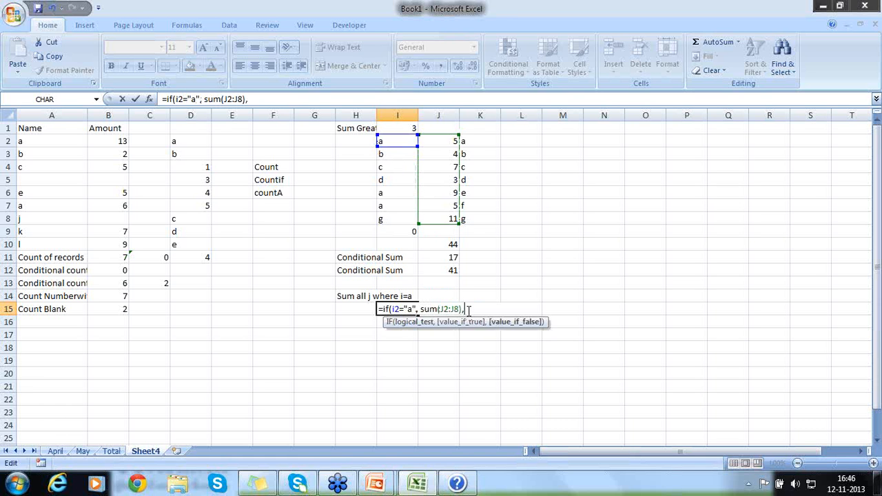
{"action": "key", "text": "BackSpace"}
{"action": "type", "text": ",0)"}
{"action": "key", "text": "Return"}
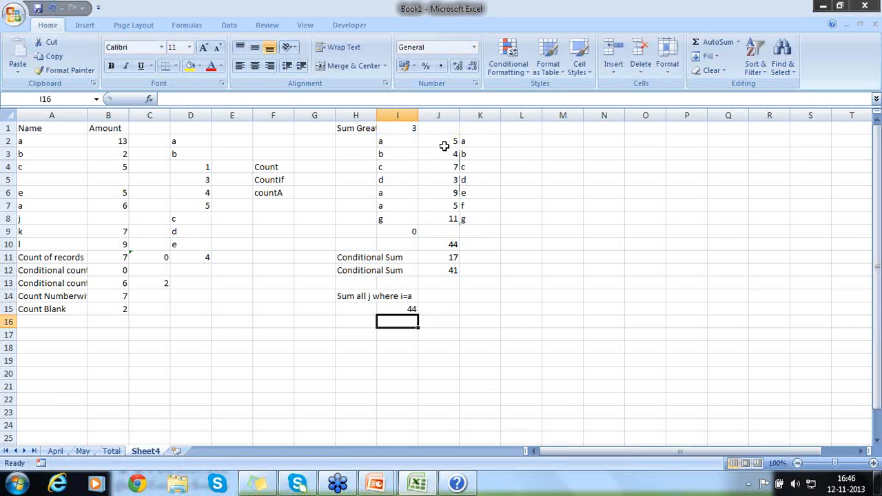
- Test I15's IF formula against J2:J8 by changing I2 to b and setting it back to a
{"action": "left_click_drag", "start_coordinate": [446, 142], "coordinate": [443, 215]}
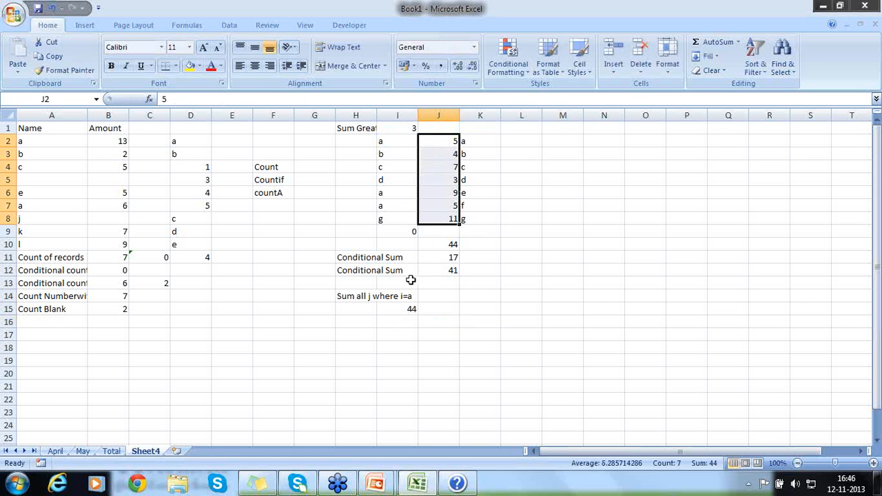
{"action": "left_click", "coordinate": [375, 141]}
{"action": "left_click_drag", "start_coordinate": [439, 144], "coordinate": [438, 216]}
{"action": "left_click", "coordinate": [394, 142]}
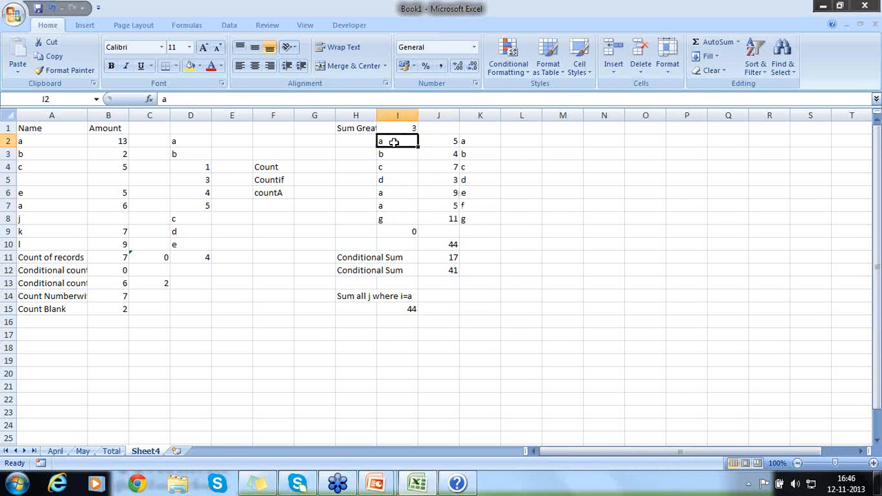
{"action": "type", "text": "b"}
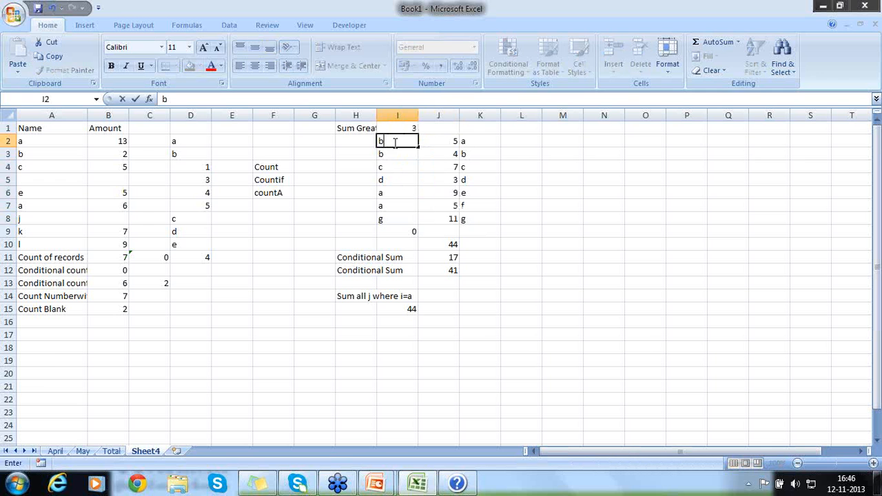
{"action": "key", "text": "Return"}
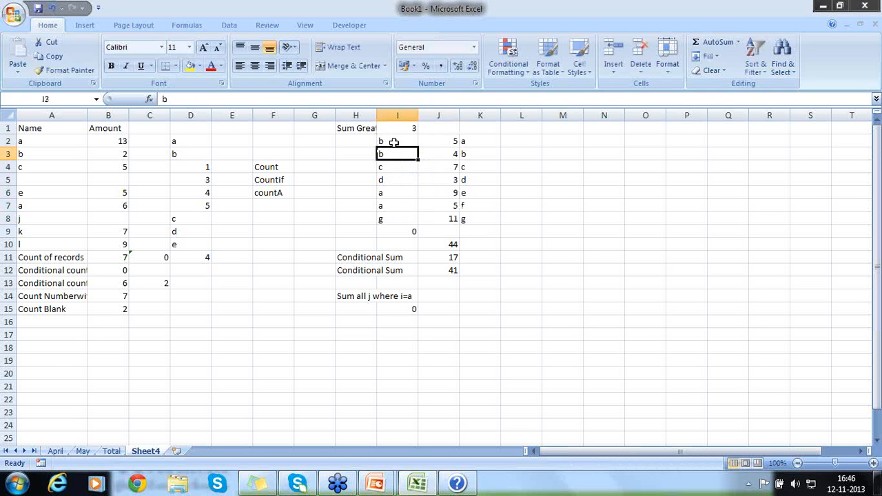
{"action": "left_click", "coordinate": [394, 142]}
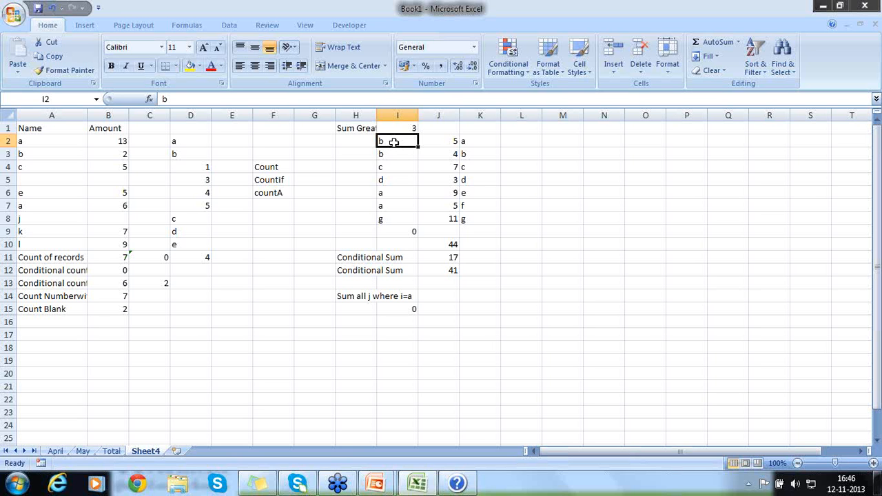
{"action": "type", "text": "a"}
{"action": "key", "text": "Return"}
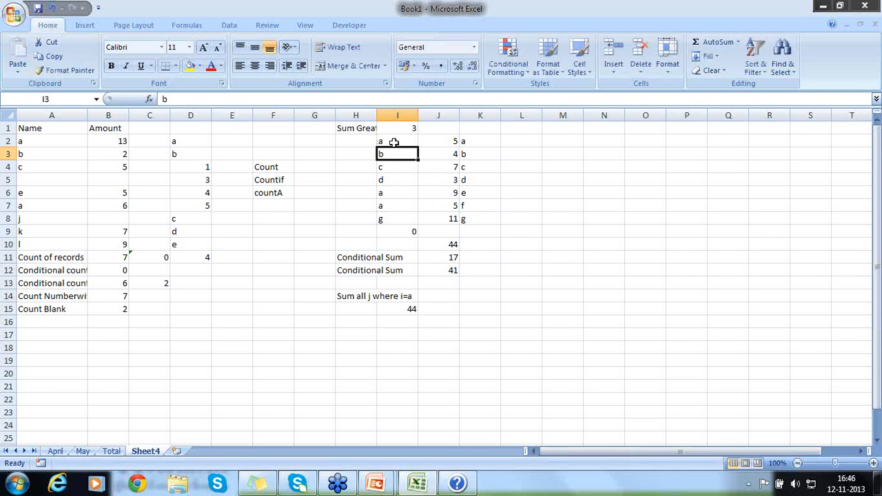
{"action": "left_click", "coordinate": [394, 142]}
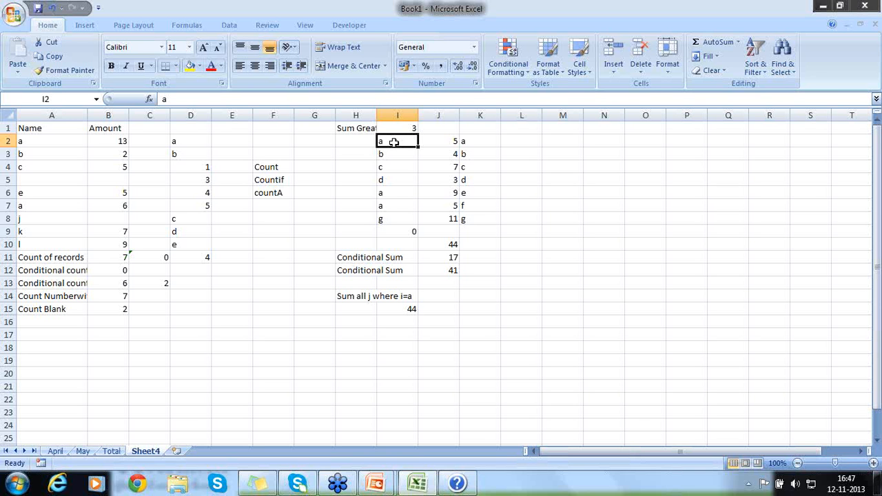
{"action": "left_click_drag", "start_coordinate": [394, 142], "coordinate": [392, 228]}
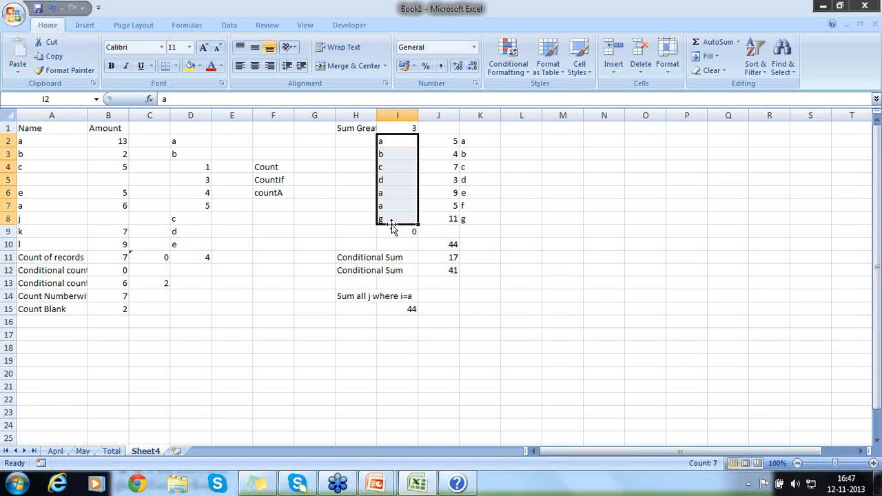
{"action": "left_click", "coordinate": [433, 142]}
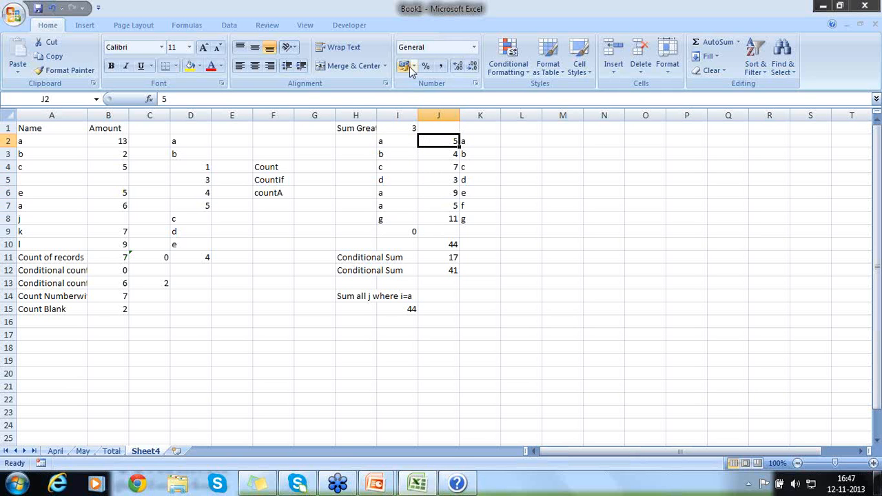
{"action": "left_click", "coordinate": [389, 140]}
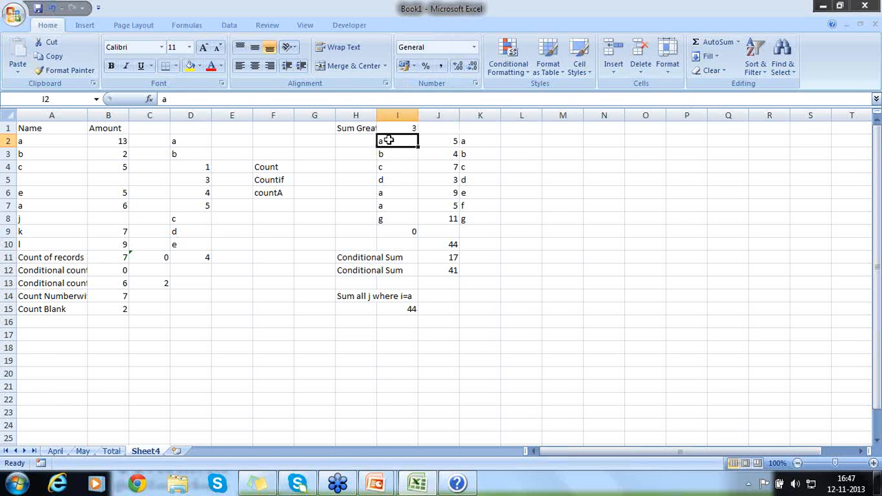
- Review I15's IF formula against the note in H14 and the J amounts beside each a in I2:I8
{"action": "left_click", "coordinate": [396, 308]}
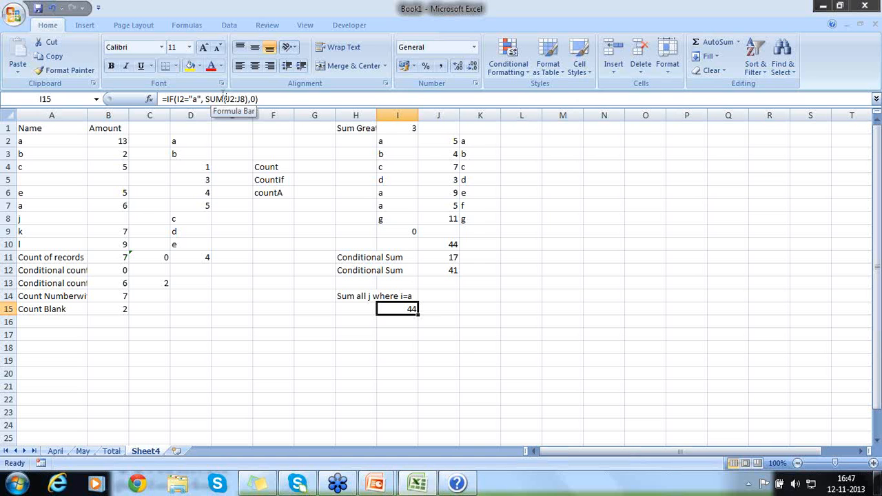
{"action": "left_click", "coordinate": [347, 298]}
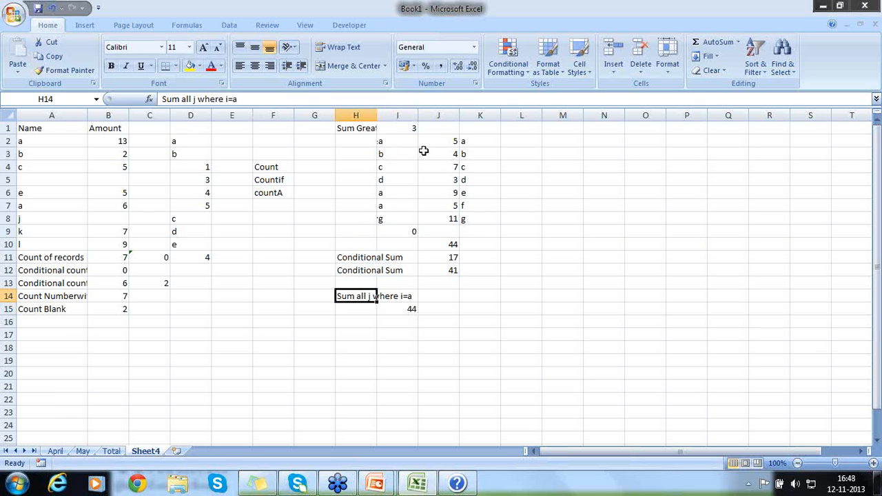
{"action": "left_click_drag", "start_coordinate": [380, 140], "coordinate": [449, 222]}
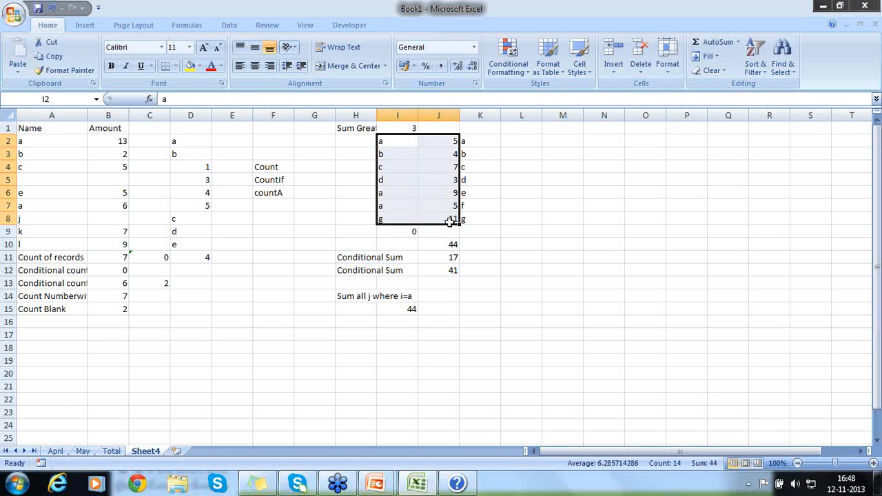
{"action": "left_click", "coordinate": [404, 140]}
{"action": "left_click", "coordinate": [439, 143]}
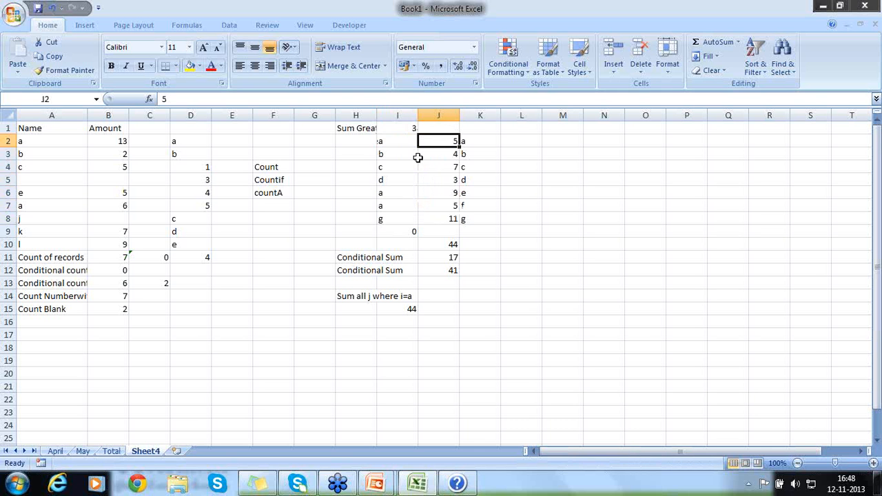
{"action": "left_click", "coordinate": [390, 190]}
{"action": "left_click", "coordinate": [431, 192]}
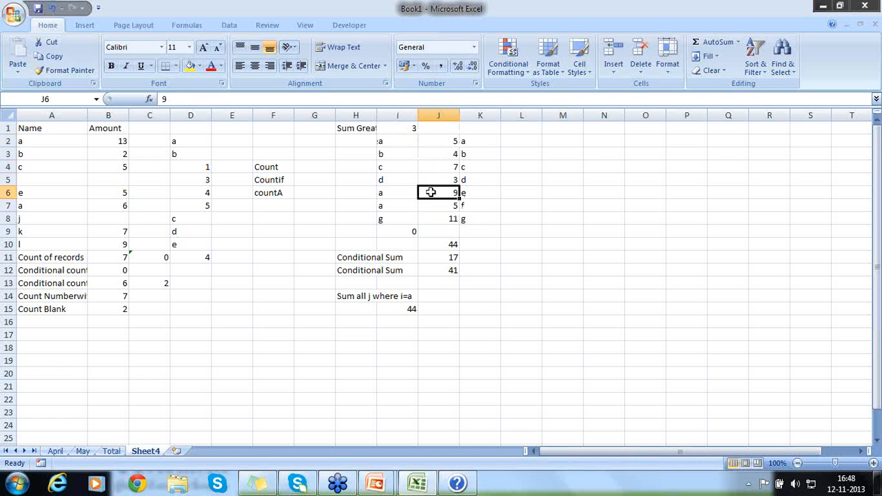
{"action": "left_click", "coordinate": [403, 205]}
{"action": "left_click", "coordinate": [441, 206]}
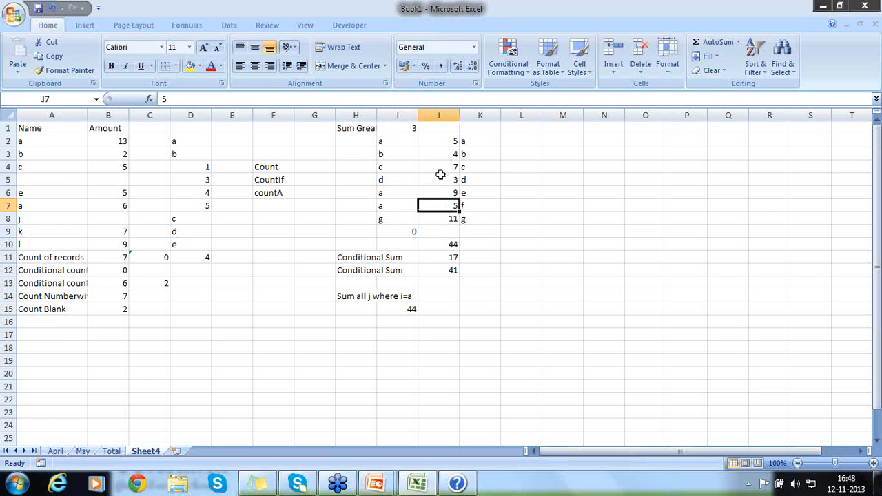
{"action": "left_click", "coordinate": [438, 139]}
{"action": "left_click", "coordinate": [438, 193]}
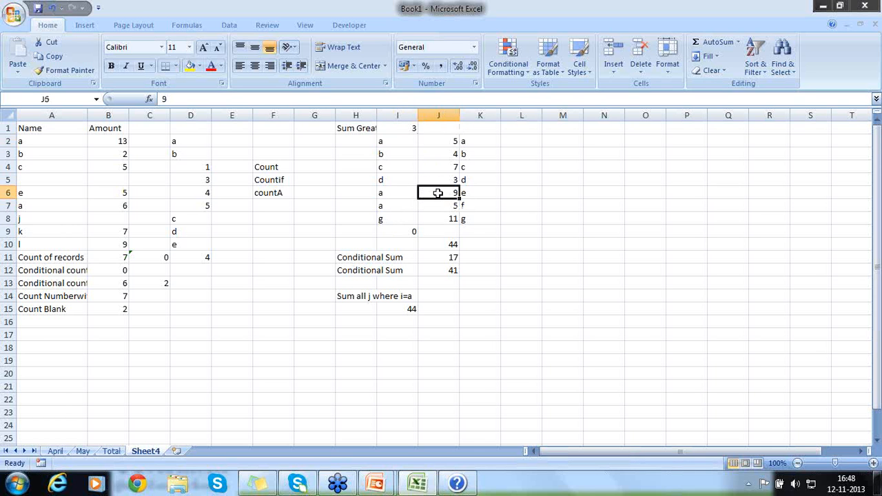
{"action": "left_click", "coordinate": [438, 206]}
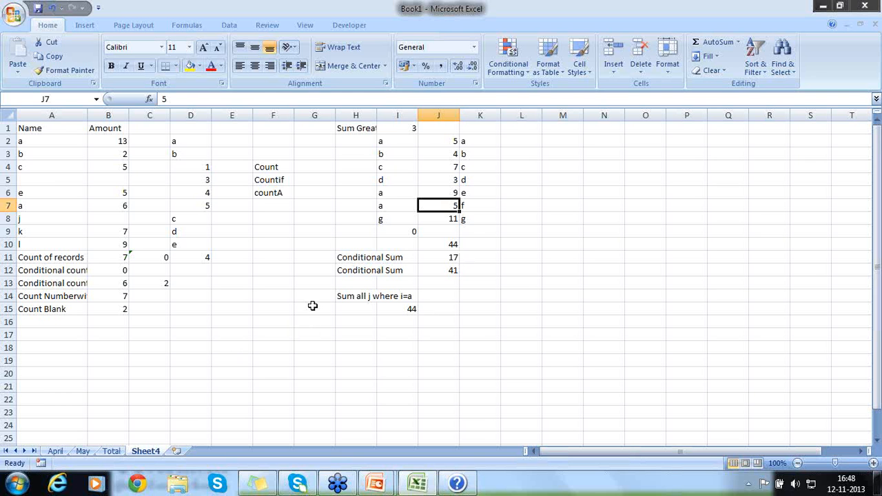
- Change I2 to b to test the IF formula that sums J2:J8 again
{"action": "left_click", "coordinate": [386, 142]}
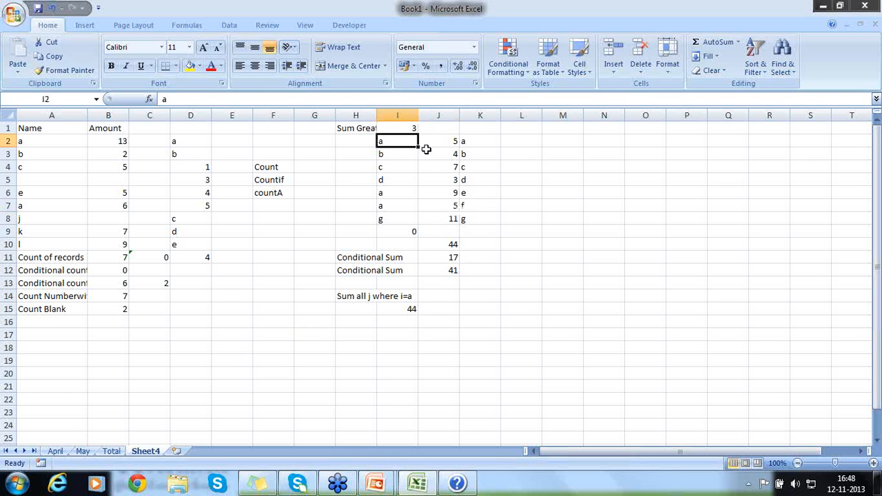
{"action": "left_click_drag", "start_coordinate": [437, 144], "coordinate": [432, 217]}
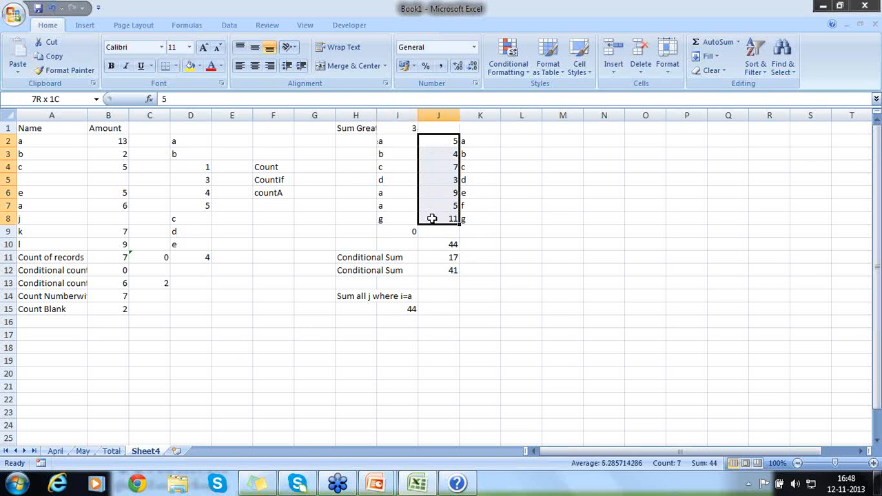
{"action": "left_click", "coordinate": [382, 139]}
{"action": "key", "text": "BackSpace"}
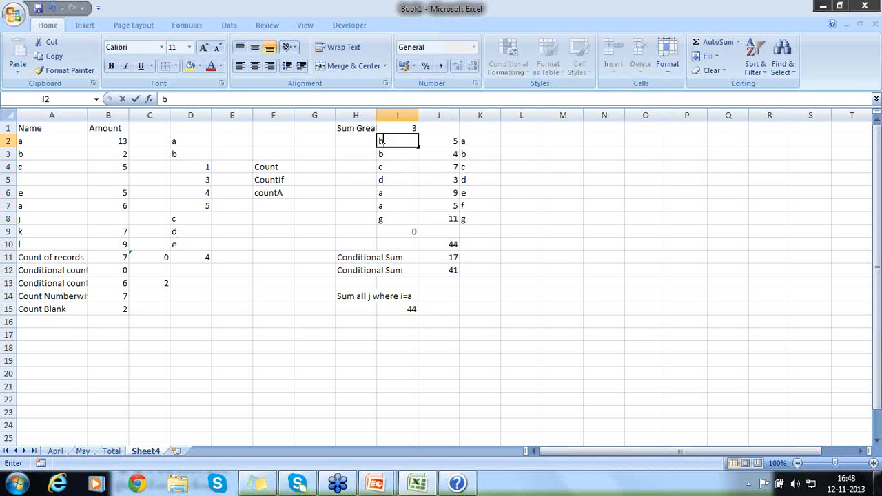
{"action": "key", "text": "Return"}
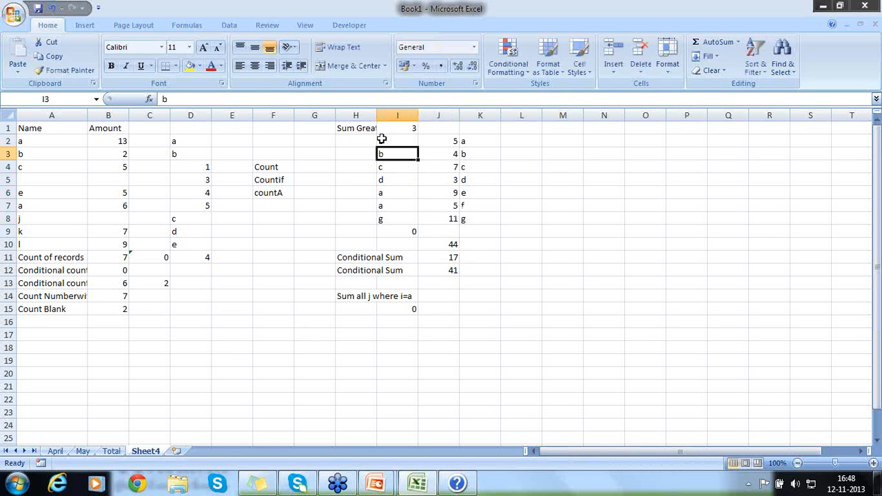
- Clear the note "Sum all j where i=a" from H14
{"action": "left_click", "coordinate": [410, 302]}
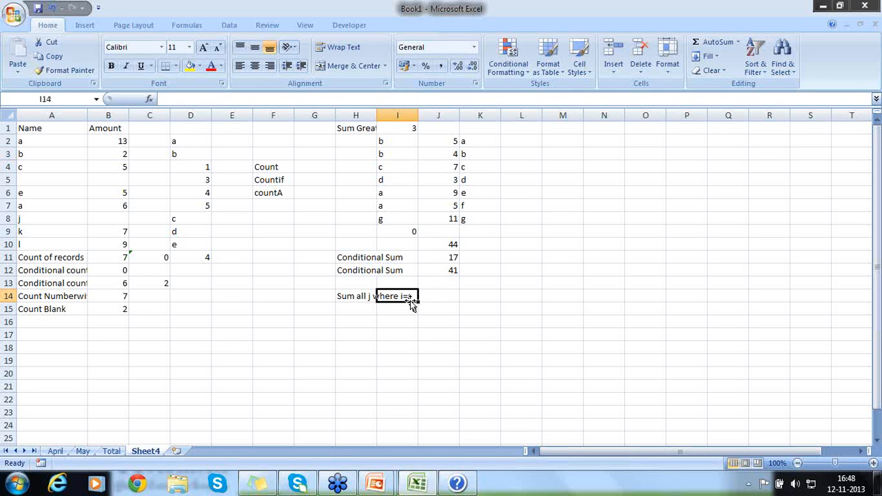
{"action": "left_click", "coordinate": [405, 307]}
{"action": "left_click", "coordinate": [354, 291]}
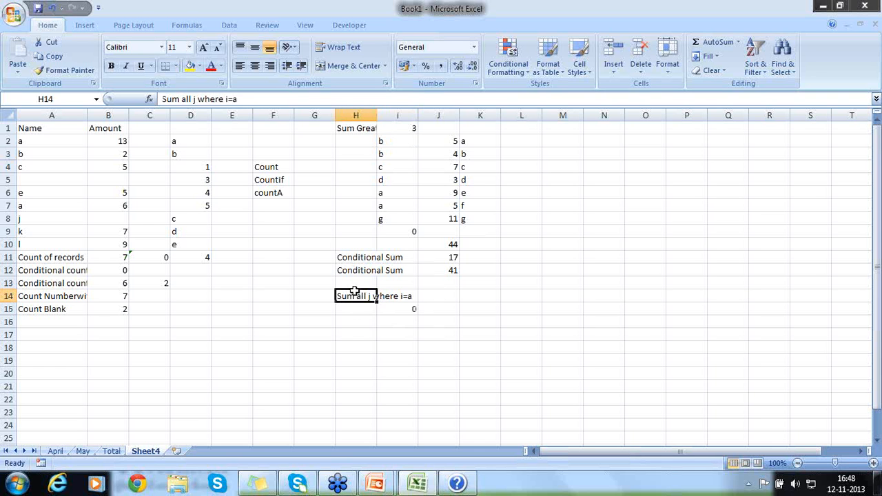
{"action": "key", "text": "BackSpace"}
- Examine the logical test, SUM(J2:J8) value if true and value if false in I15's IF formula, leaving the formula unedited
{"action": "left_click", "coordinate": [408, 312]}
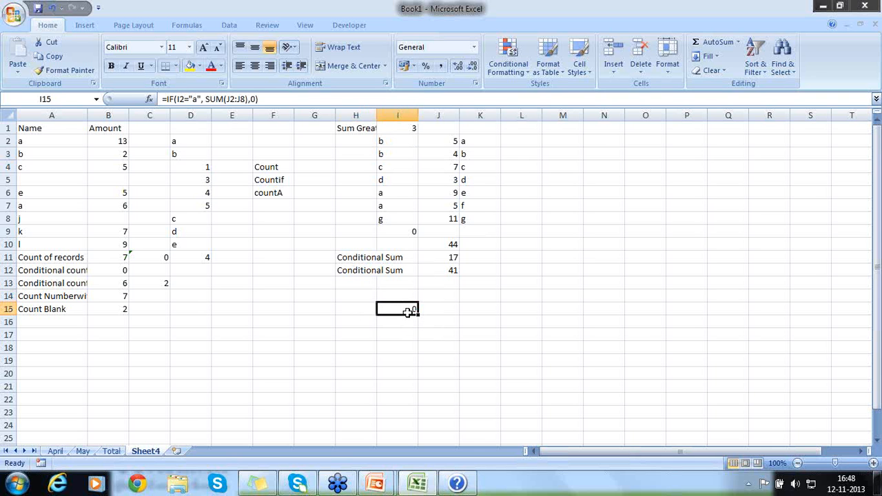
{"action": "left_click", "coordinate": [175, 99]}
{"action": "left_click_drag", "start_coordinate": [176, 99], "coordinate": [184, 99]}
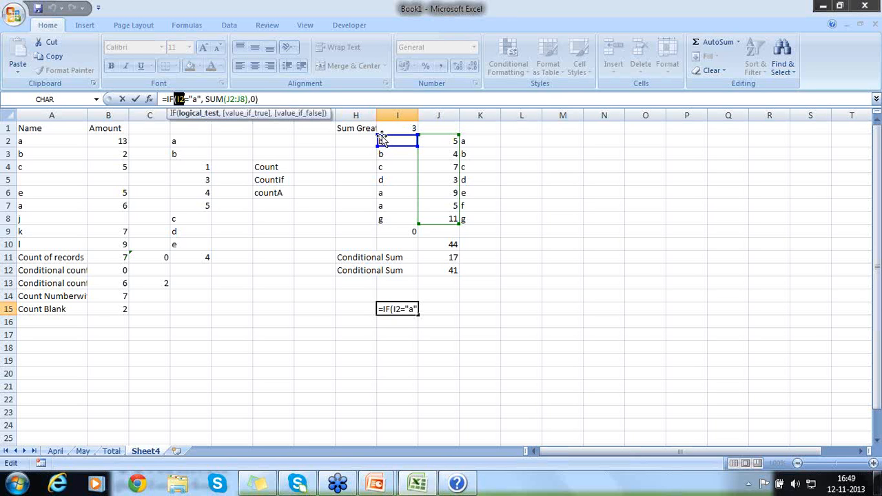
{"action": "double_click", "coordinate": [193, 99]}
{"action": "left_click_drag", "start_coordinate": [205, 99], "coordinate": [240, 100]}
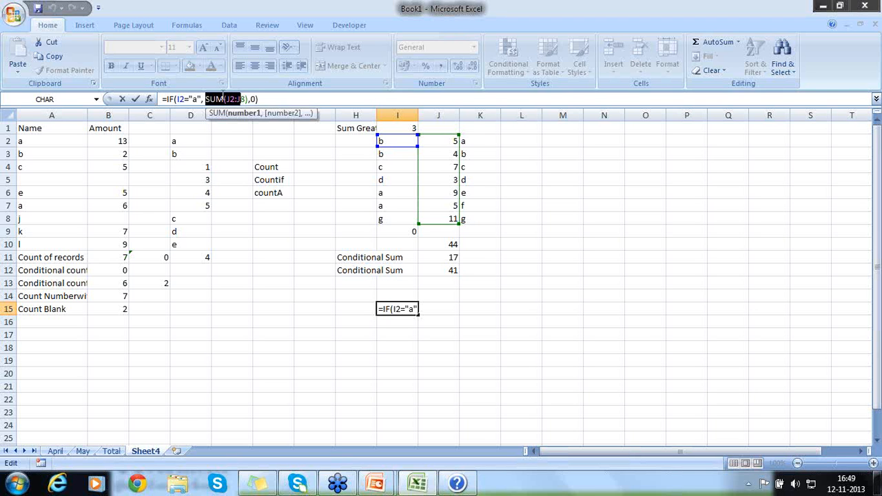
{"action": "left_click_drag", "start_coordinate": [240, 100], "coordinate": [246, 100]}
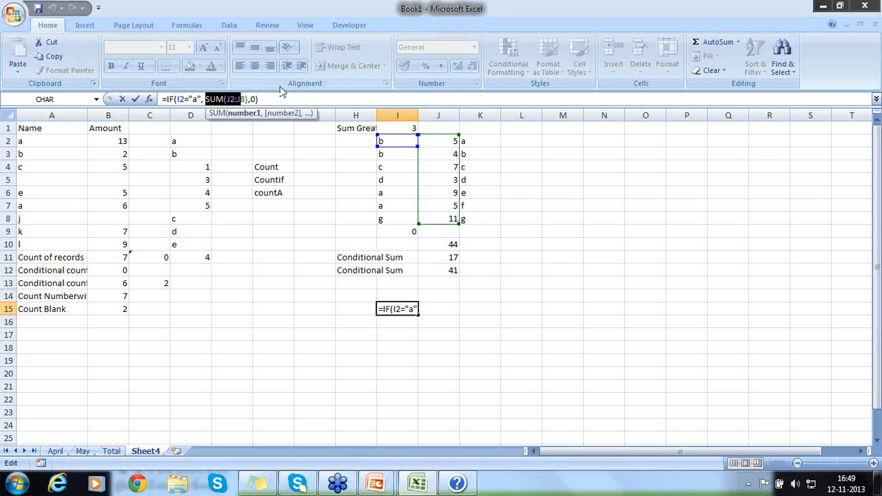
{"action": "left_click", "coordinate": [252, 99]}
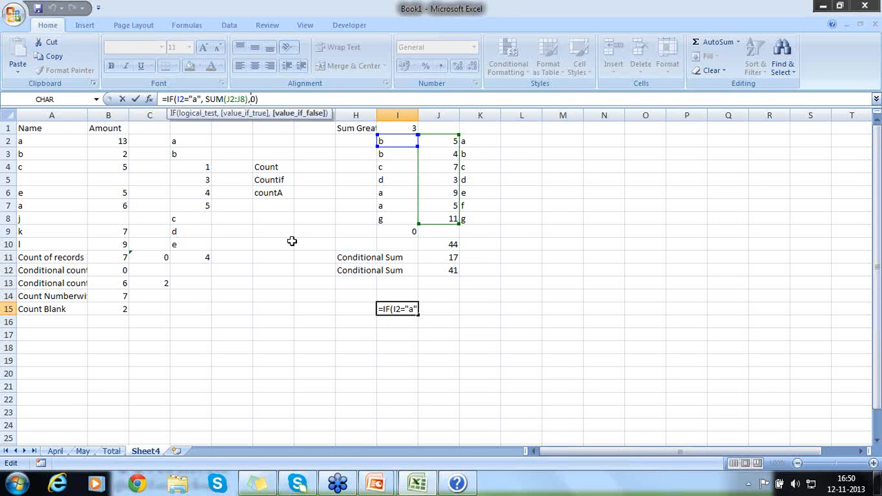
{"action": "left_click", "coordinate": [577, 276]}
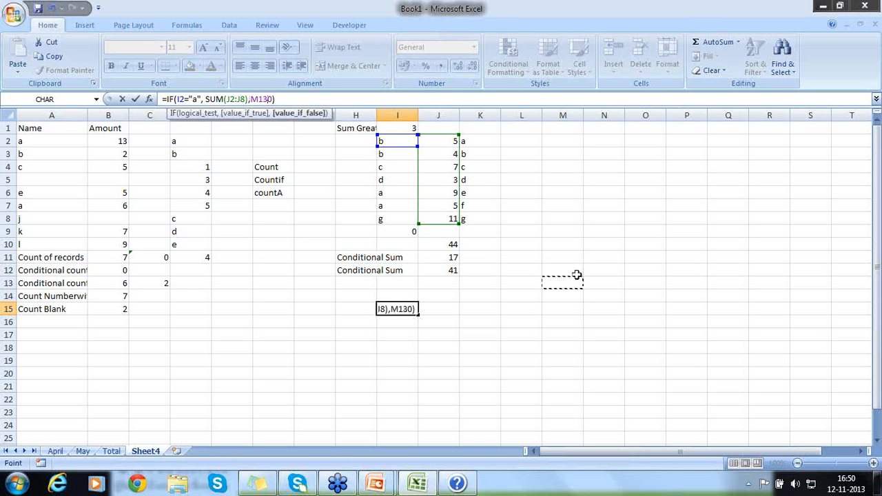
{"action": "key", "text": "Escape"}
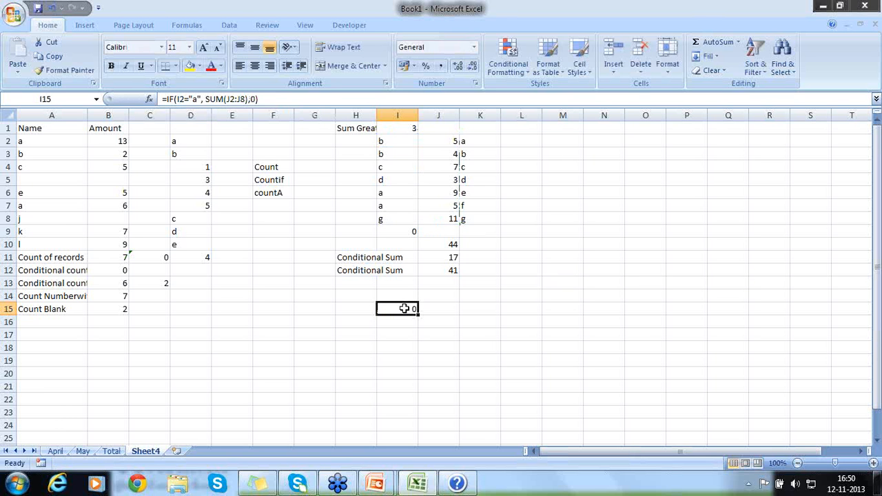
- Set I2 back to a
{"action": "left_click", "coordinate": [381, 140]}
{"action": "type", "text": "a"}
{"action": "key", "text": "Return"}
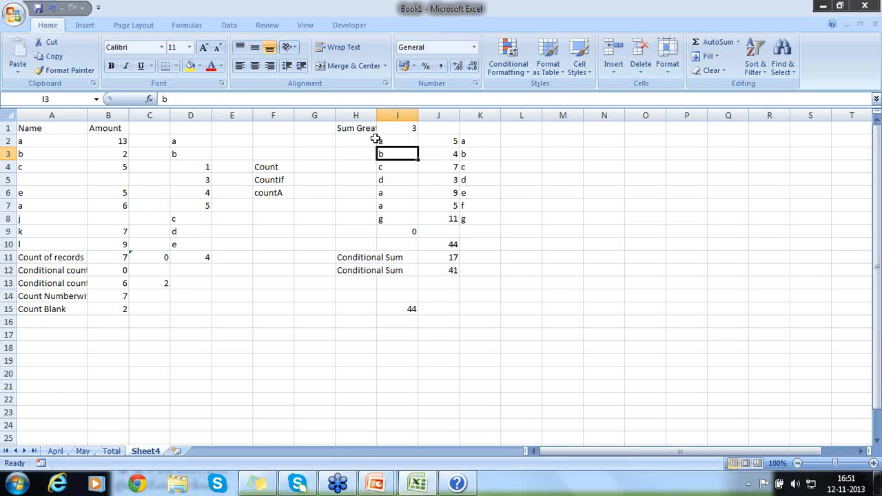
- Enter =countA in G17 without any arguments
{"action": "left_click", "coordinate": [288, 192]}
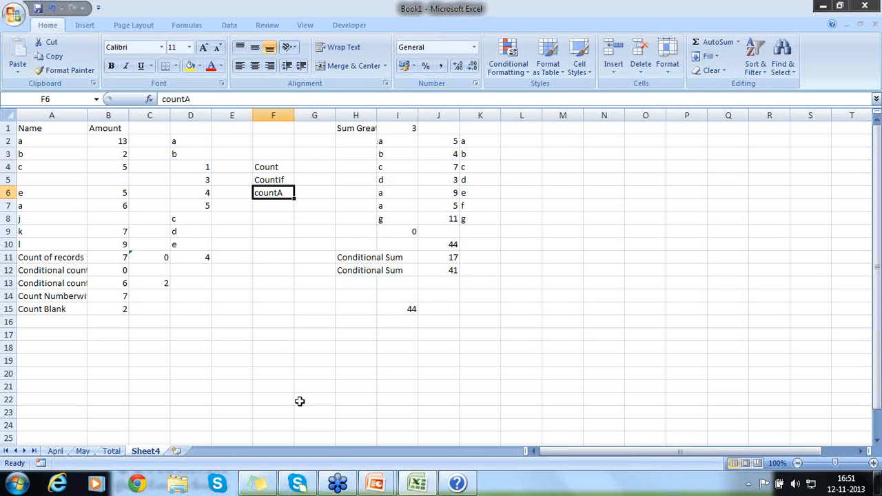
{"action": "left_click", "coordinate": [326, 340]}
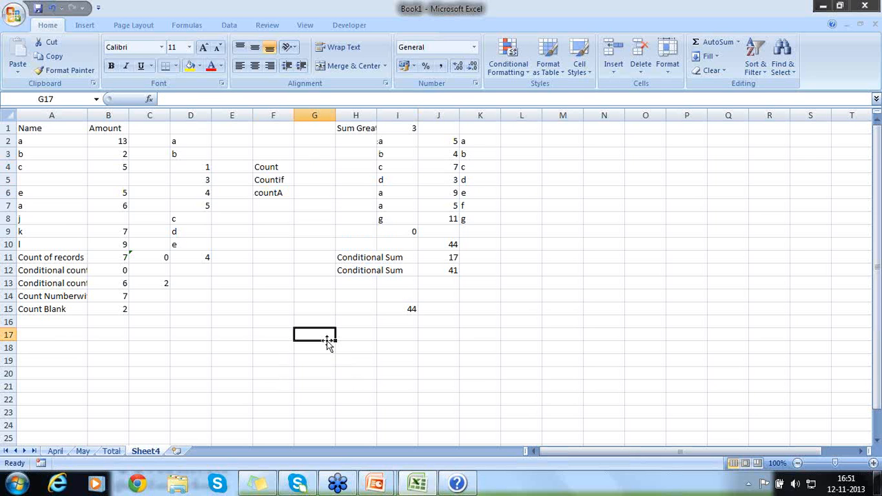
{"action": "type", "text": "=count"}
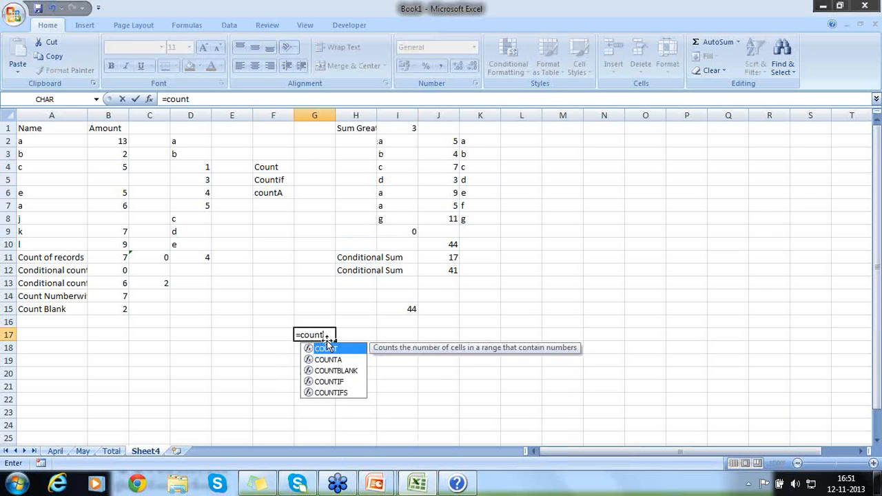
{"action": "type", "text": "A"}
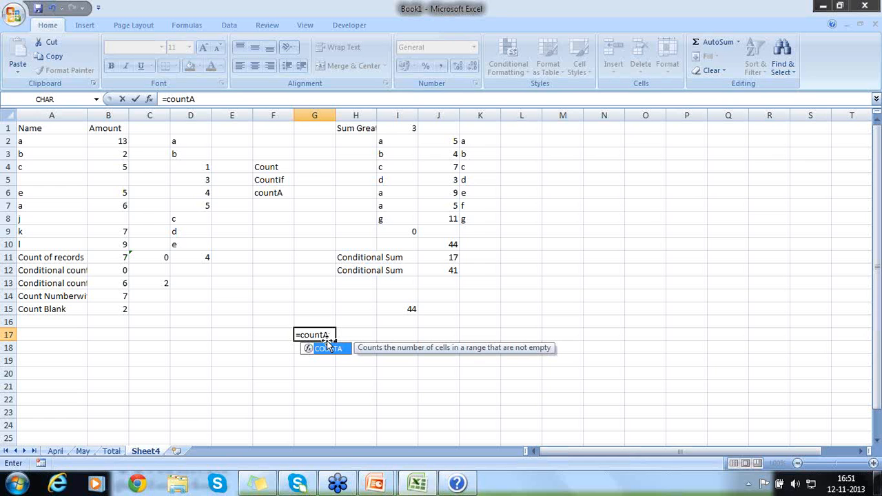
{"action": "left_click", "coordinate": [410, 307]}
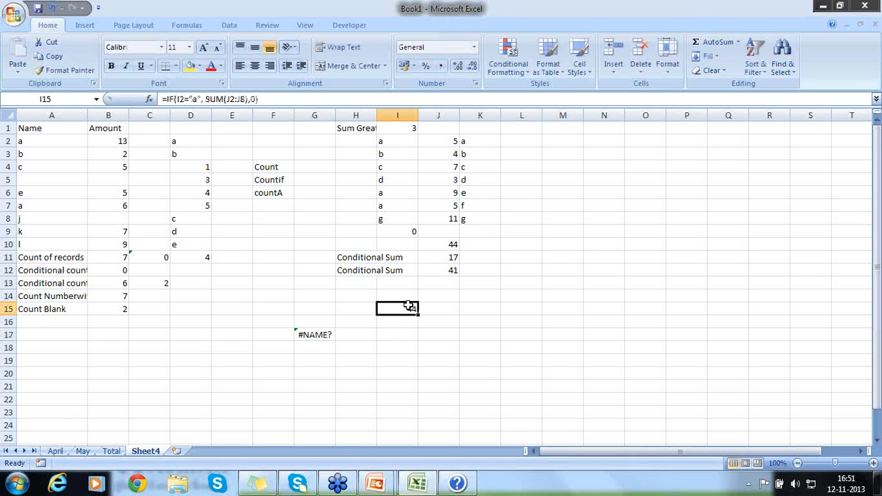
{"action": "left_click", "coordinate": [308, 344]}
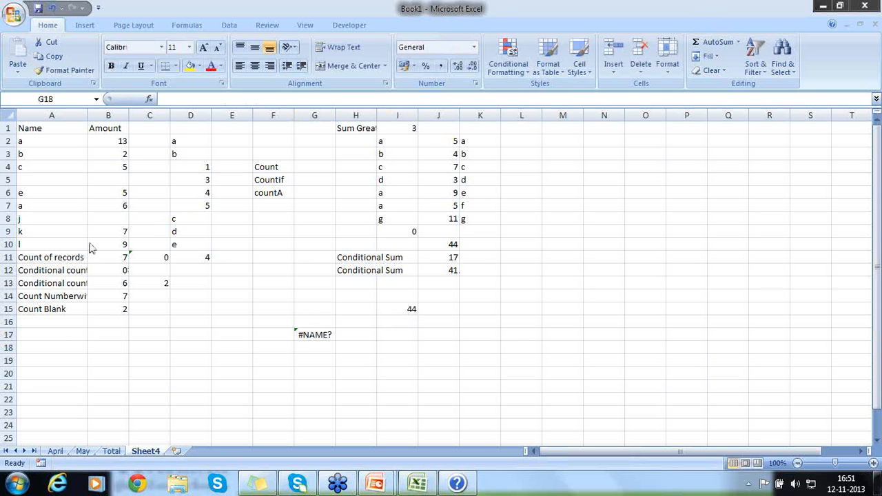
- Fit column A's width to its labels and compare B14's COUNTA formula with B11's COUNT formula over B2:B10
{"action": "double_click", "coordinate": [88, 116]}
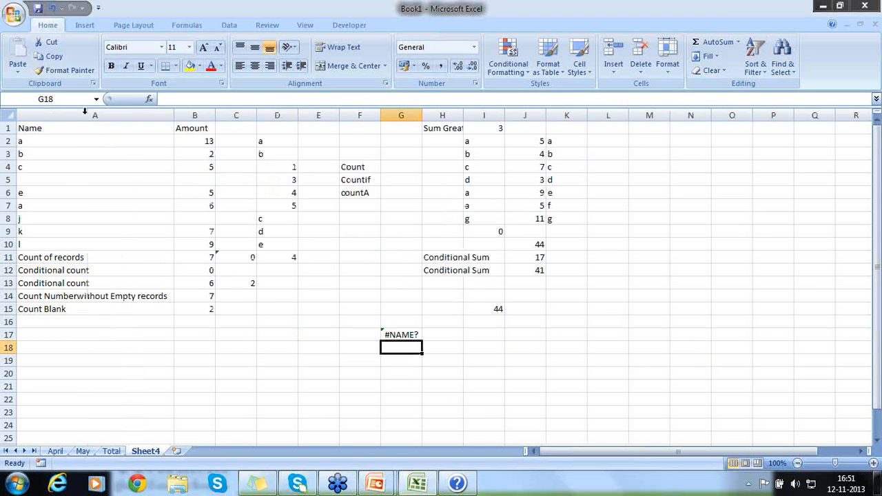
{"action": "left_click", "coordinate": [198, 295]}
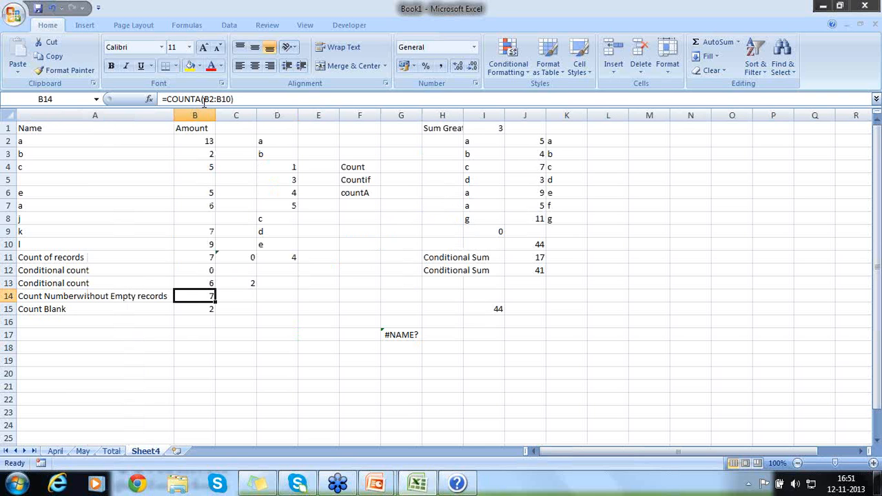
{"action": "left_click", "coordinate": [184, 142]}
{"action": "left_click_drag", "start_coordinate": [185, 150], "coordinate": [182, 243]}
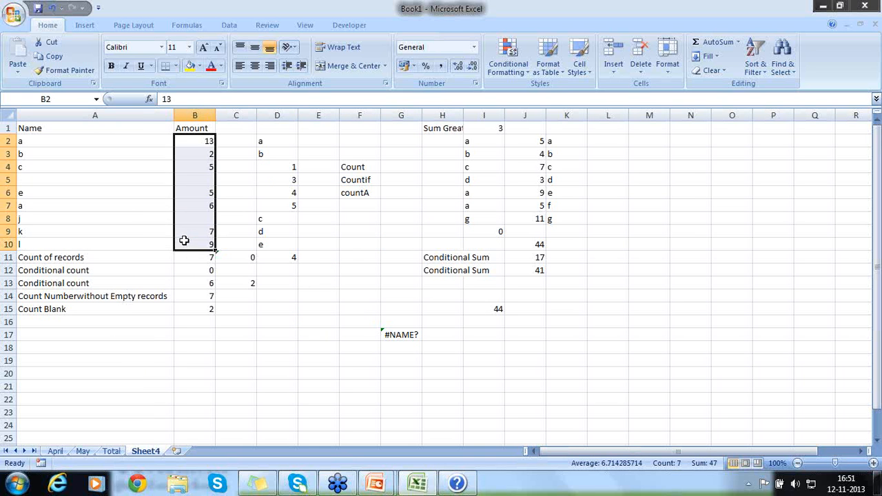
{"action": "left_click", "coordinate": [200, 293]}
{"action": "left_click", "coordinate": [186, 259]}
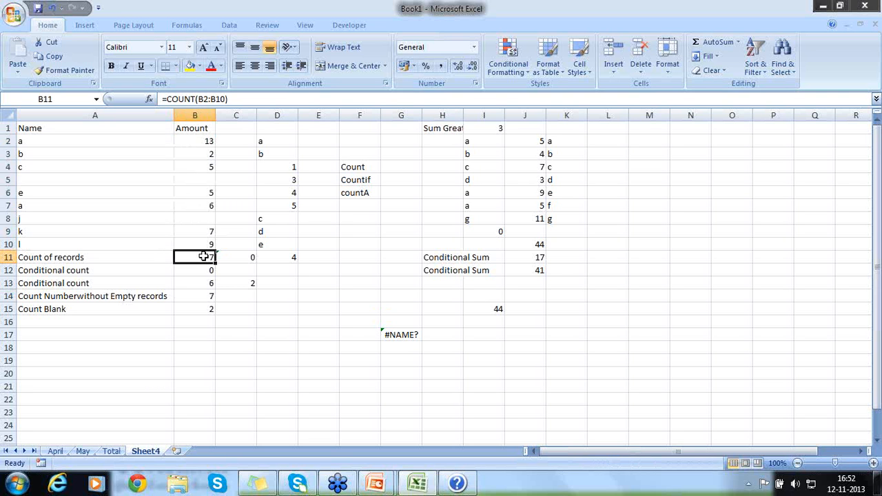
- Enter 0 in the empty amount cell B5 to test the count formulas
{"action": "left_click", "coordinate": [208, 176]}
{"action": "type", "text": "0"}
{"action": "key", "text": "Return"}
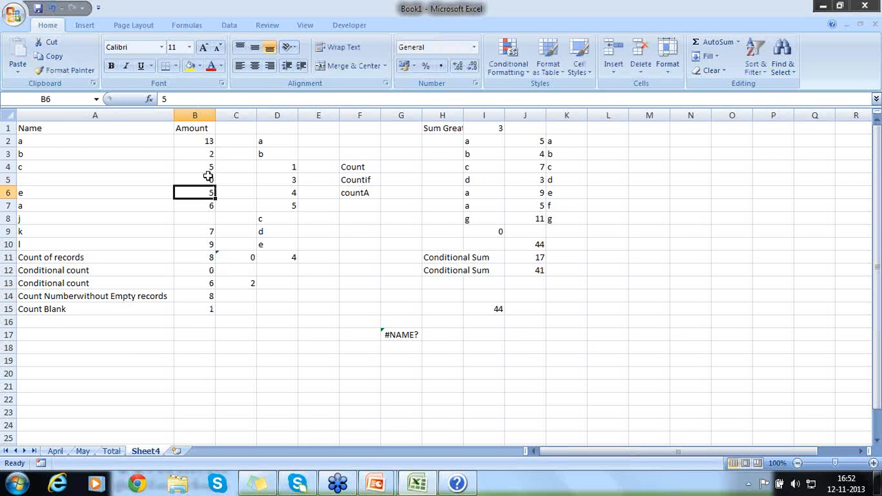
- Enter a single space in the empty amount cell B8 to test COUNTA against COUNT
{"action": "left_click", "coordinate": [208, 177]}
{"action": "key", "text": "Down"}
{"action": "key", "text": "Down"}
{"action": "key", "text": "Down"}
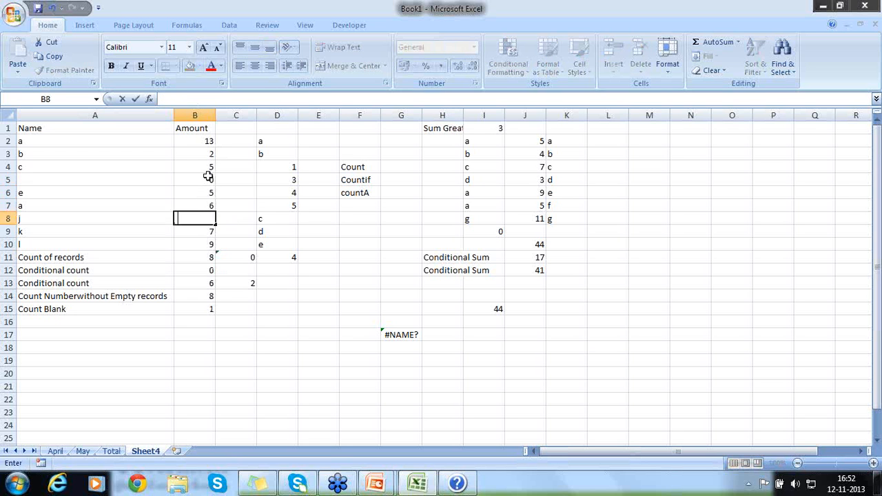
{"action": "key", "text": "Return"}
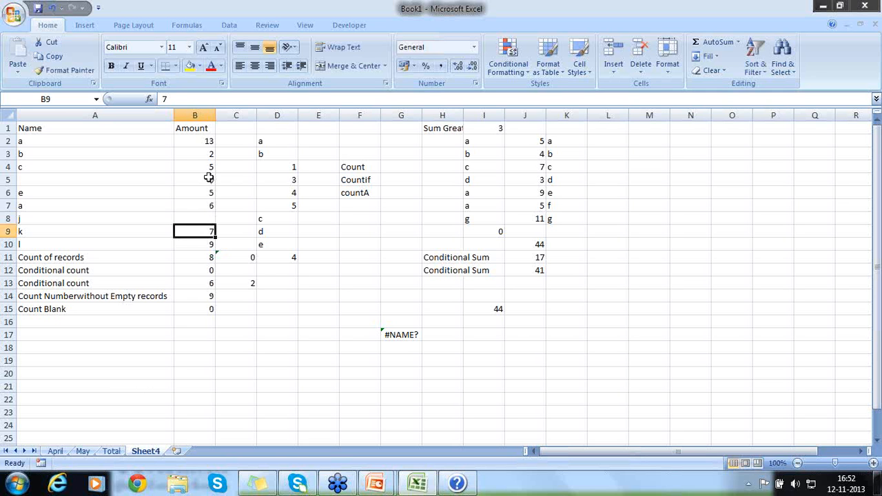
- Clear the space from amount cell B8 and compare the COUNT result in B11 with the COUNTA result in B14
{"action": "left_click", "coordinate": [200, 218]}
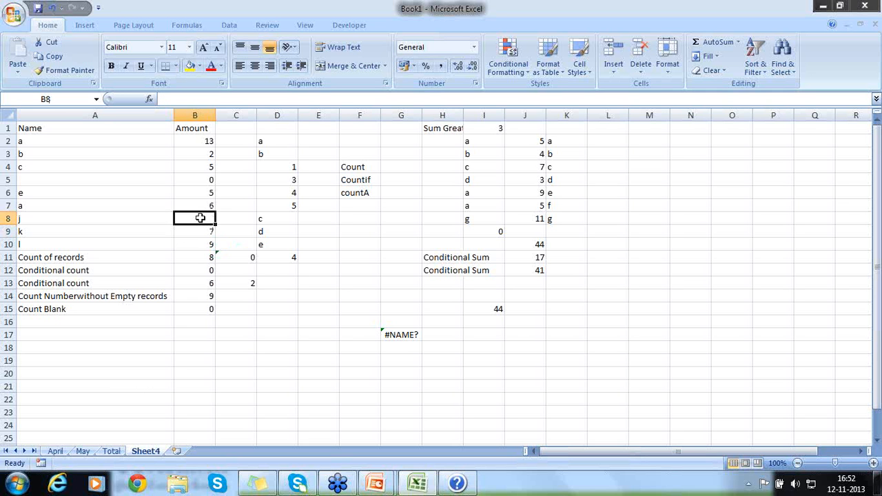
{"action": "double_click", "coordinate": [200, 218]}
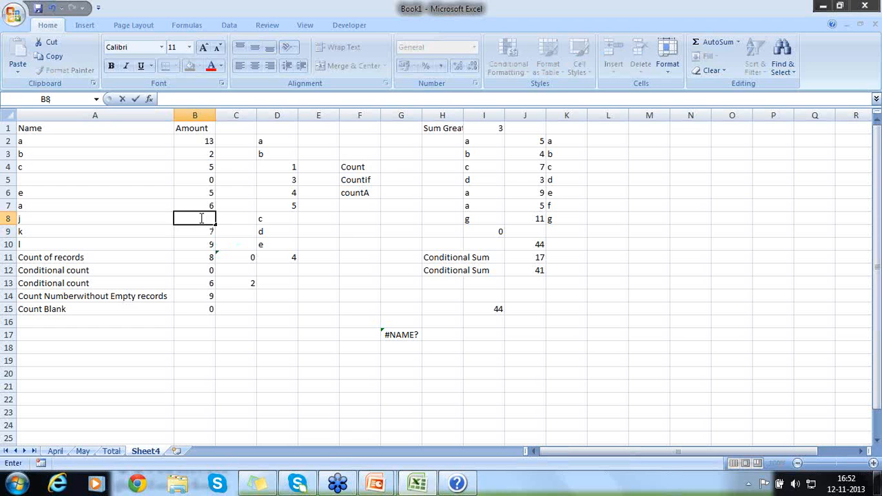
{"action": "key", "text": "Return"}
{"action": "left_click", "coordinate": [196, 257]}
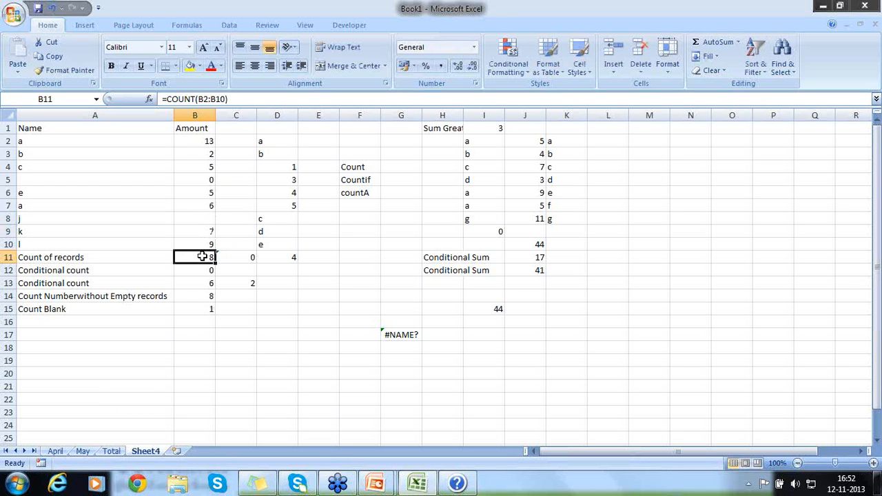
{"action": "left_click", "coordinate": [196, 296]}
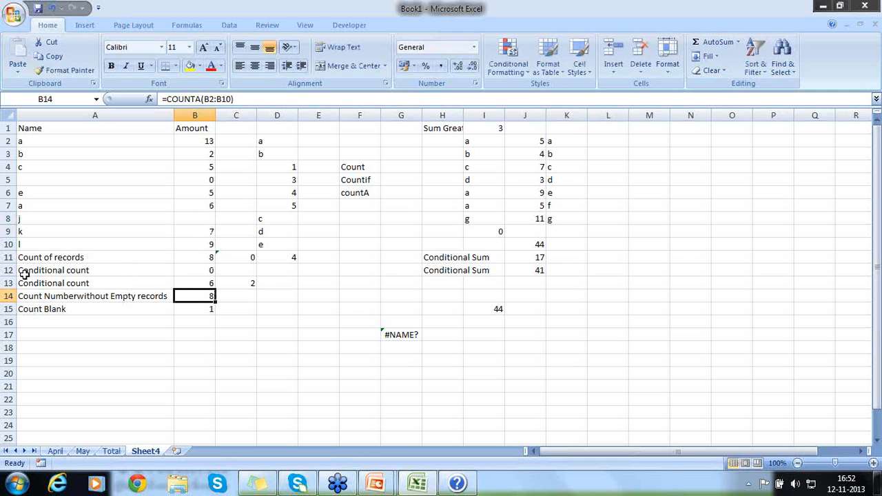
- Hide the two Conditional count rows, 12 and 13
{"action": "left_click_drag", "start_coordinate": [4, 272], "coordinate": [5, 279]}
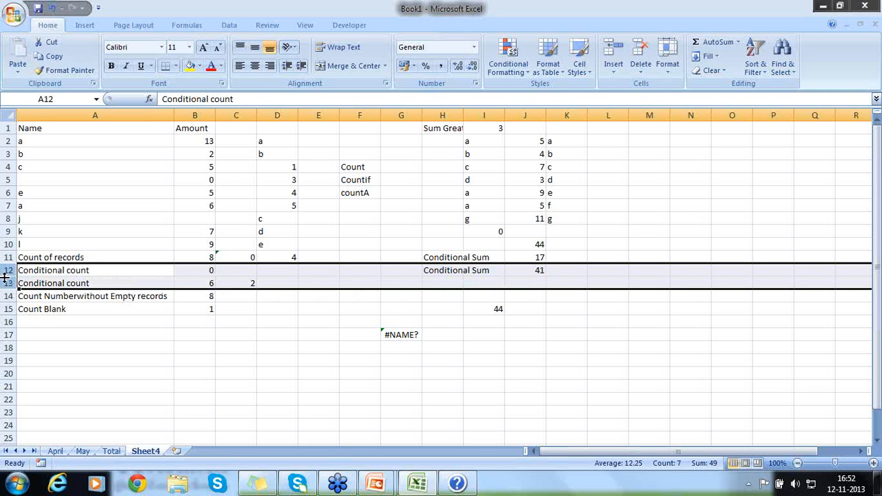
{"action": "right_click", "coordinate": [8, 274]}
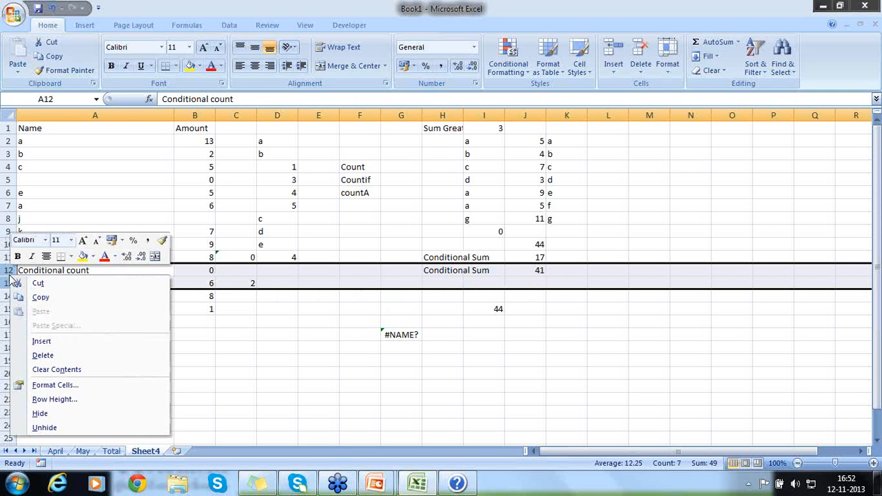
{"action": "left_click", "coordinate": [48, 414]}
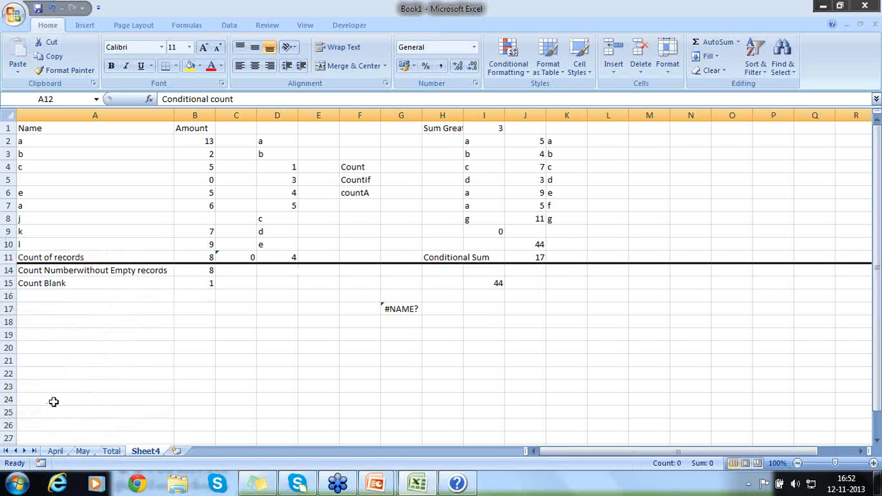
- Check the COUNT and COUNTA formulas in B11 and B14, and clear the 0 from amount cell B5
{"action": "left_click", "coordinate": [205, 259]}
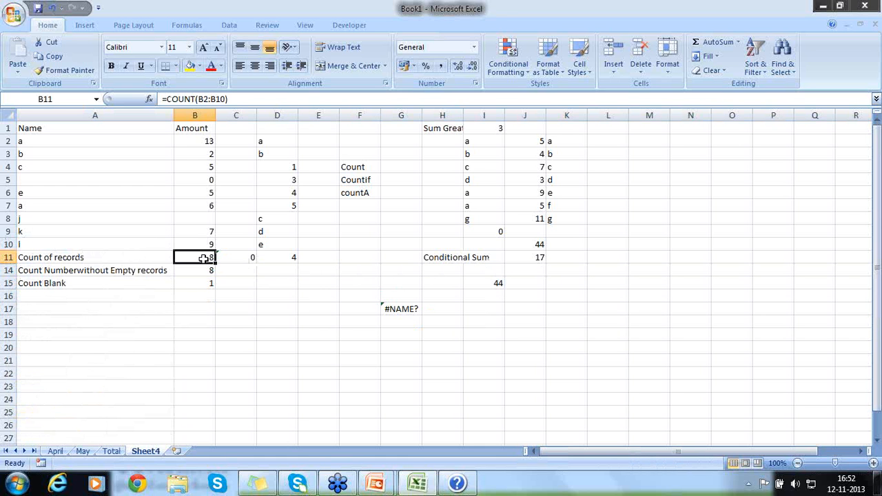
{"action": "left_click", "coordinate": [199, 271]}
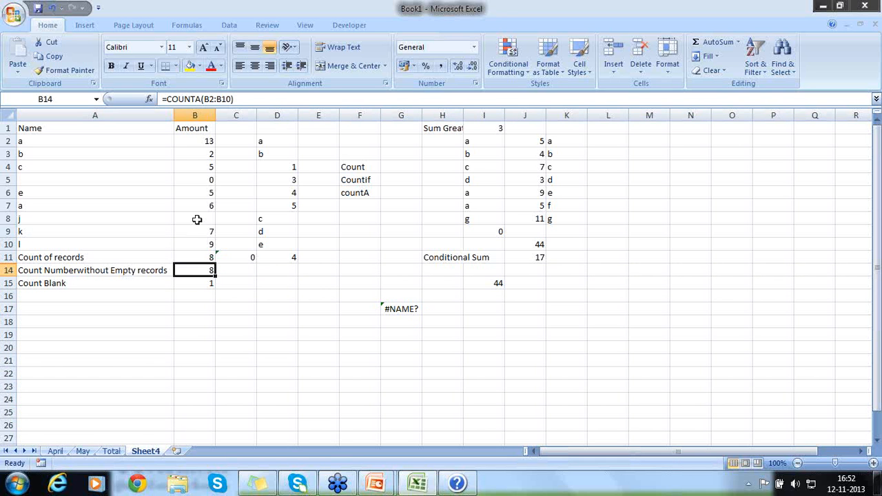
{"action": "left_click", "coordinate": [197, 178]}
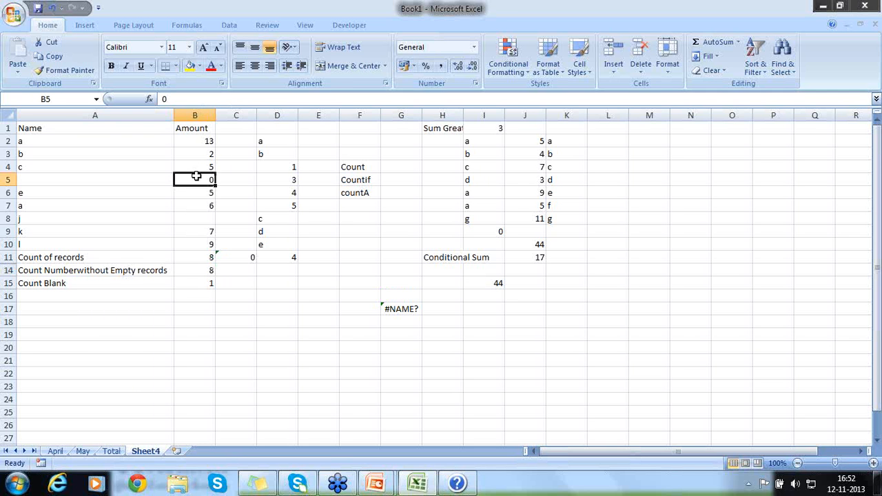
{"action": "key", "text": "Delete"}
{"action": "key", "text": "Down"}
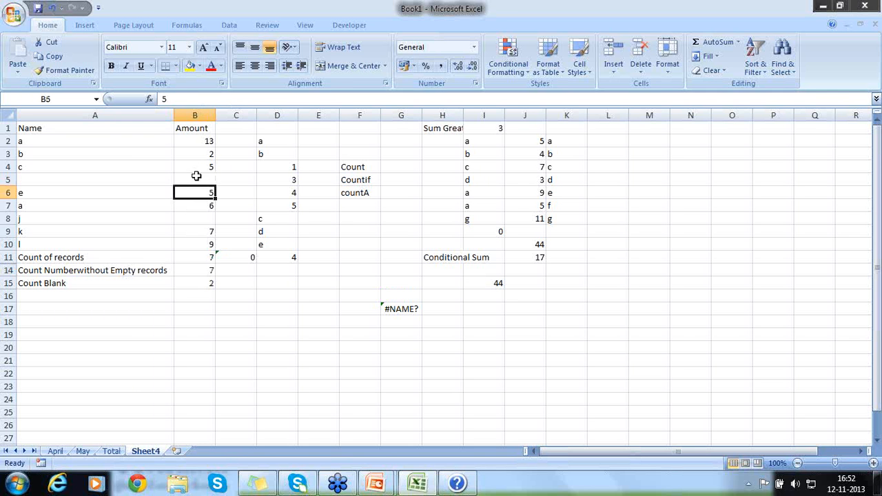
- Enter a single space in amount cell B8 and compare COUNTA in B14 with COUNT in B11
{"action": "left_click", "coordinate": [196, 176]}
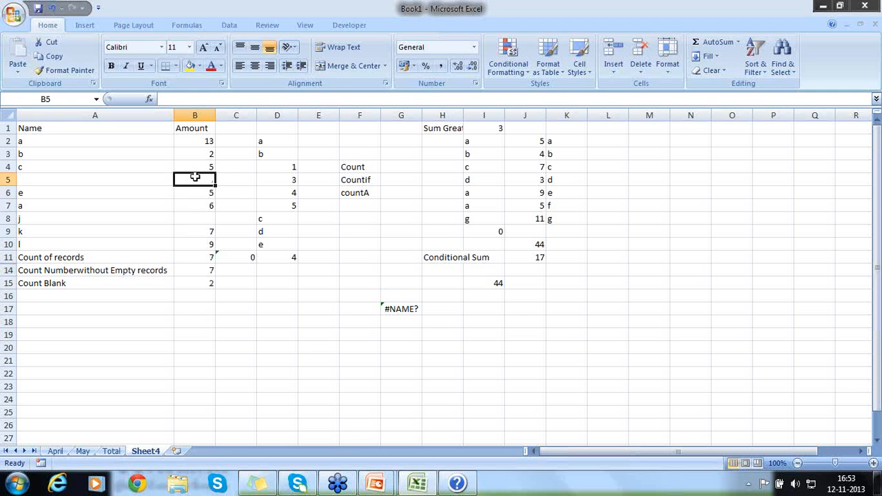
{"action": "left_click", "coordinate": [192, 217]}
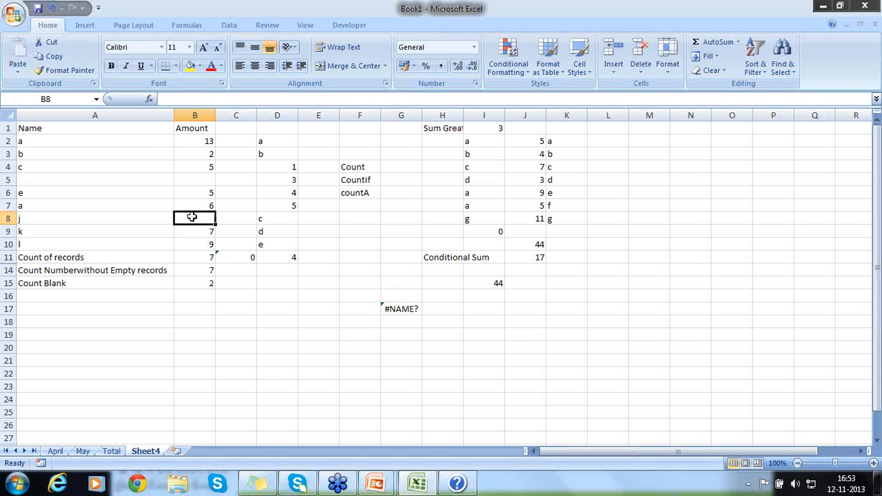
{"action": "double_click", "coordinate": [192, 218]}
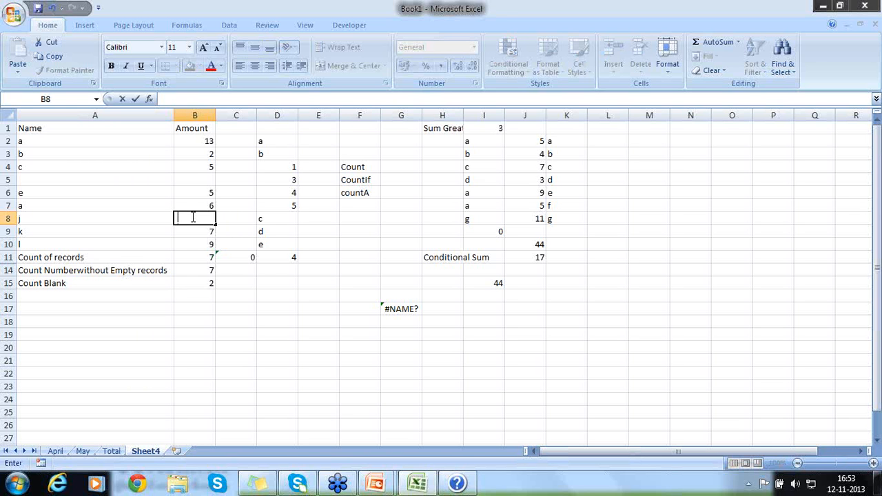
{"action": "key", "text": "Return"}
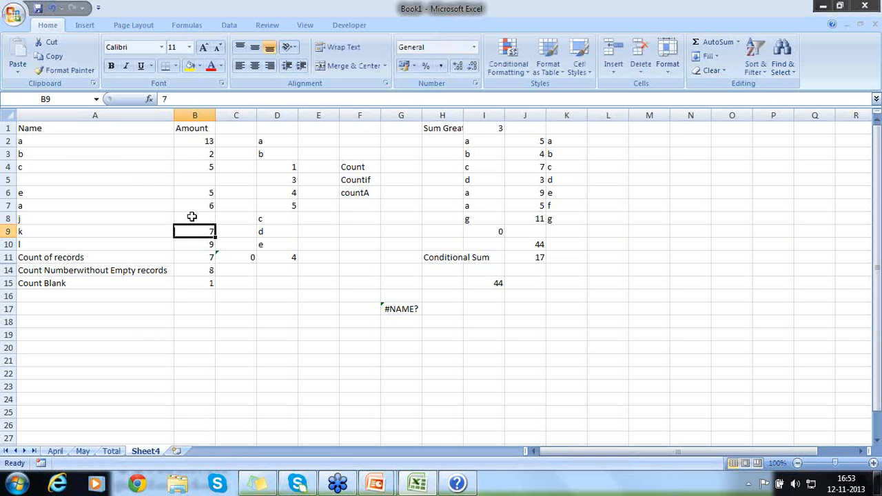
{"action": "key", "text": "Down"}
{"action": "key", "text": "Down"}
{"action": "key", "text": "Down"}
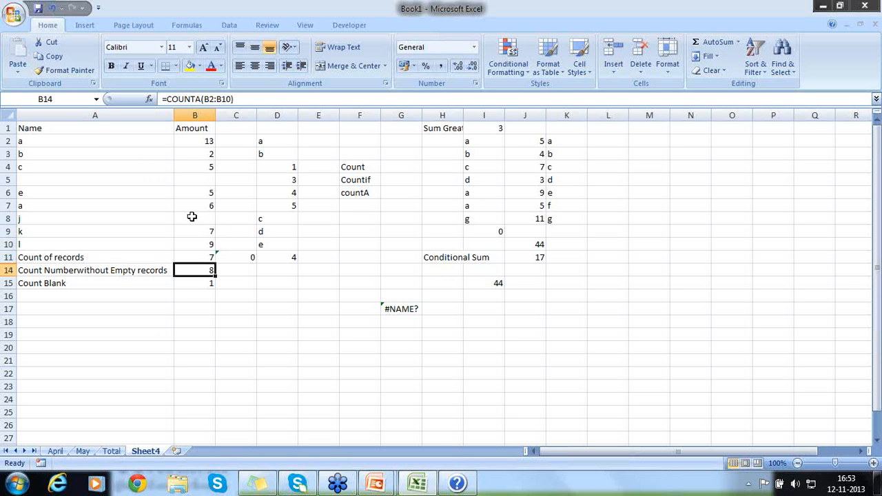
{"action": "key", "text": "Up"}
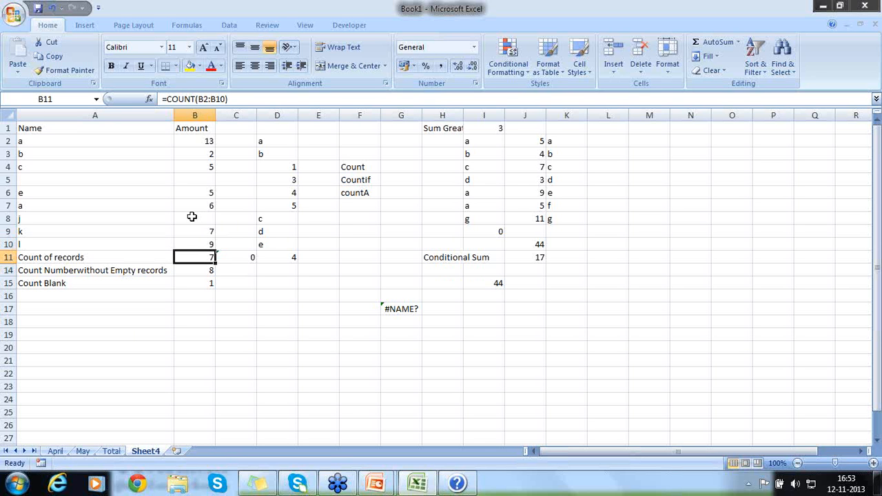
- Replace the space in amount cell B8 with the letter a and check the COUNTA result in B14
{"action": "left_click", "coordinate": [192, 216]}
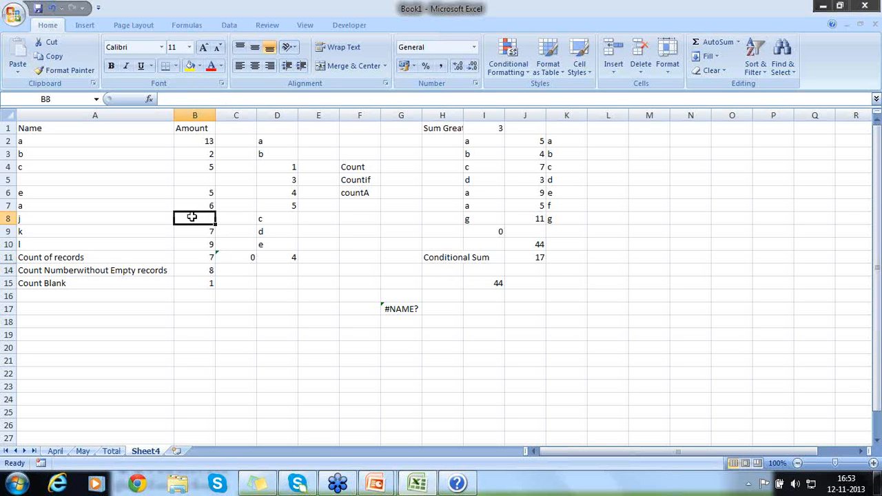
{"action": "type", "text": "a"}
{"action": "key", "text": "Delete"}
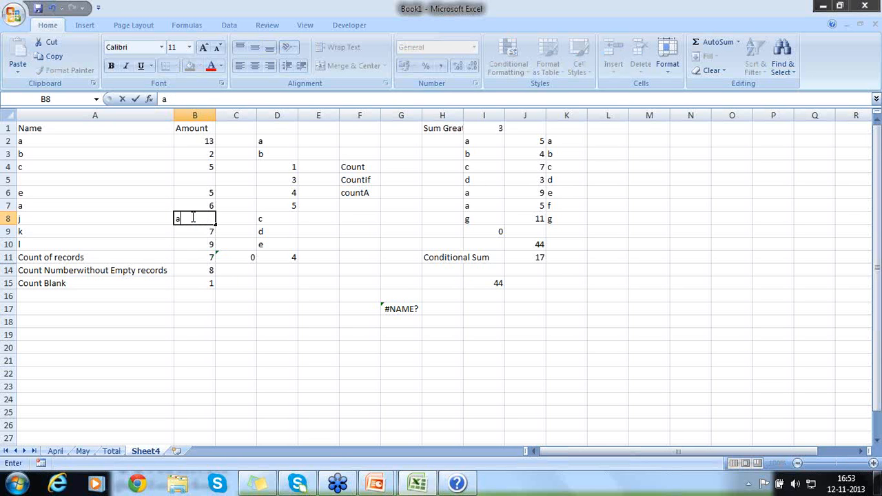
{"action": "key", "text": "Return"}
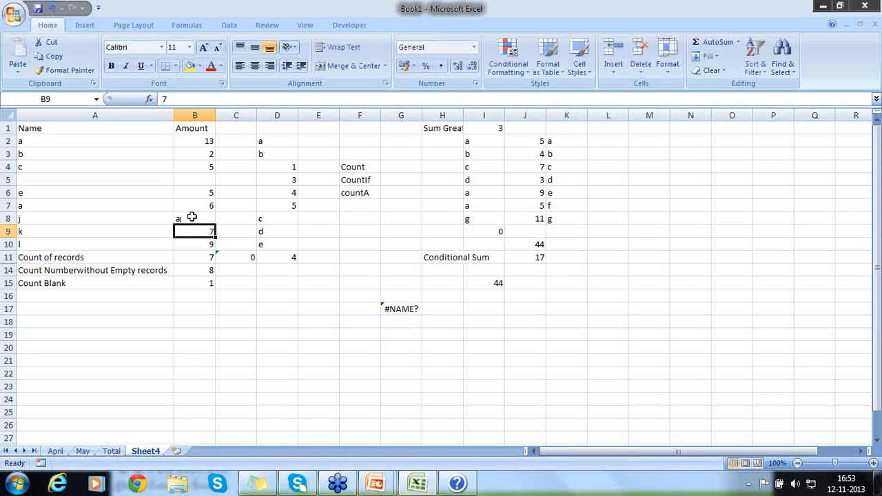
{"action": "left_click", "coordinate": [207, 268]}
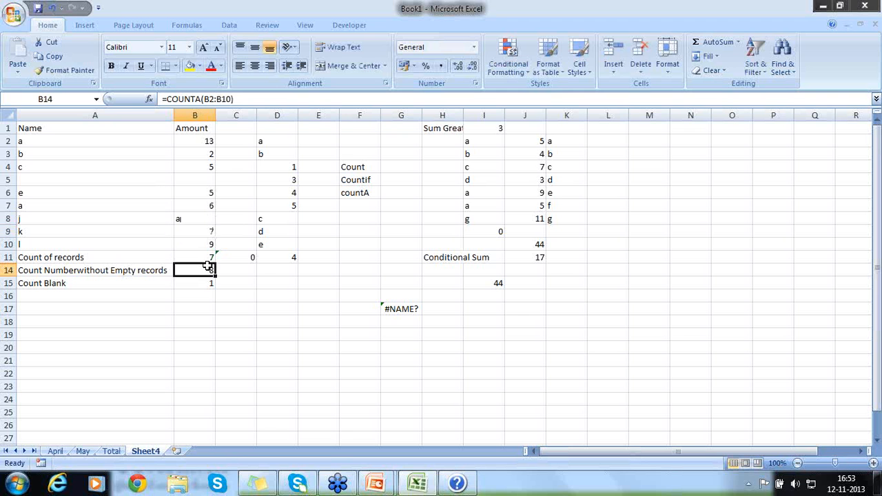
{"action": "left_click", "coordinate": [192, 221]}
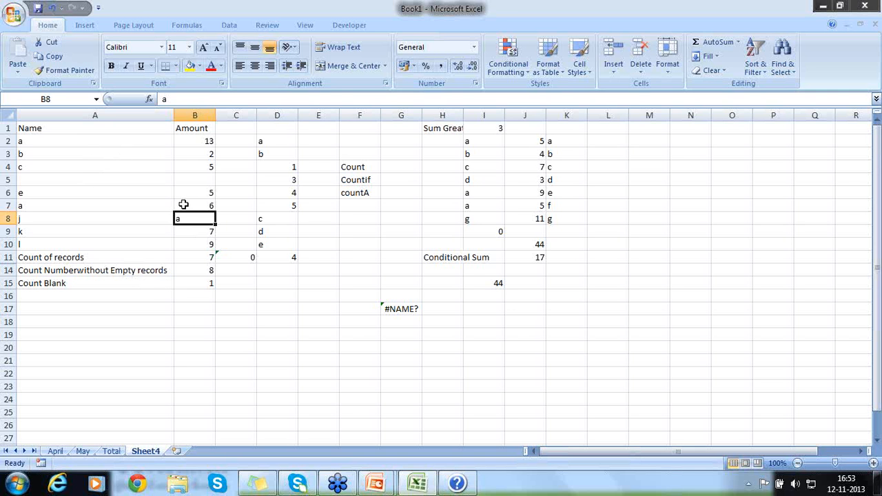
{"action": "left_click", "coordinate": [165, 270]}
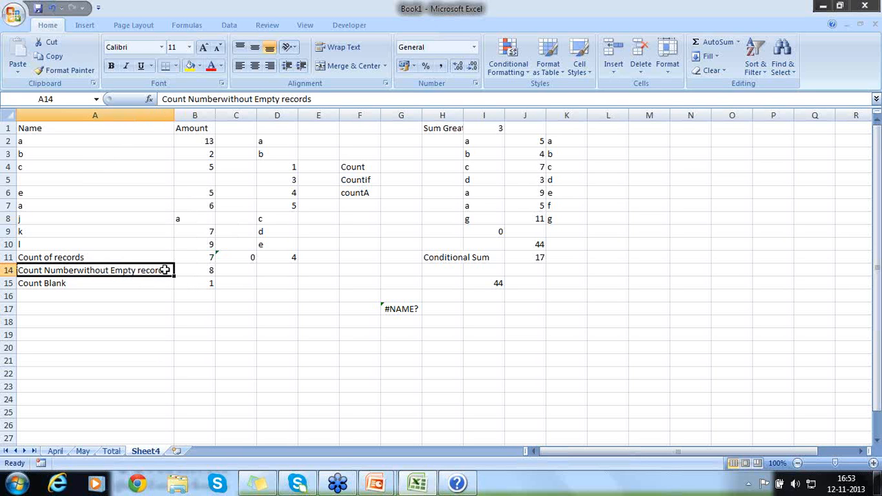
- Delete the incomplete =countA formula from G17
{"action": "left_click", "coordinate": [382, 306]}
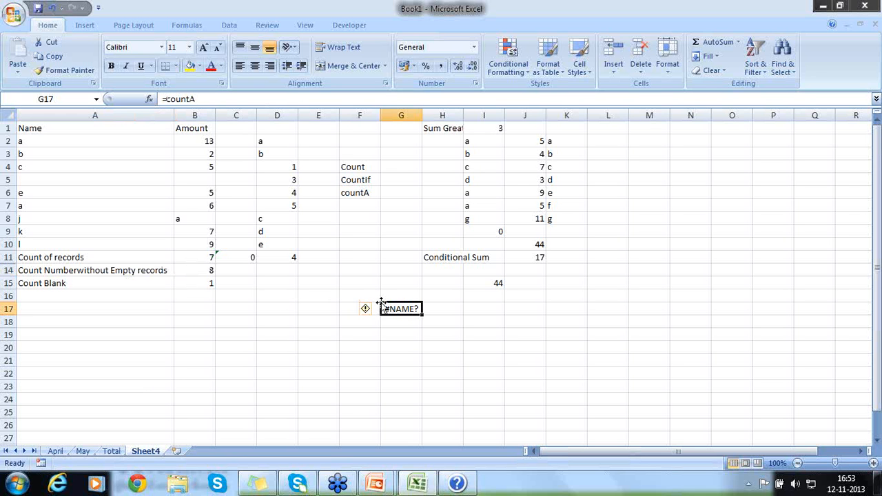
{"action": "key", "text": "Delete"}
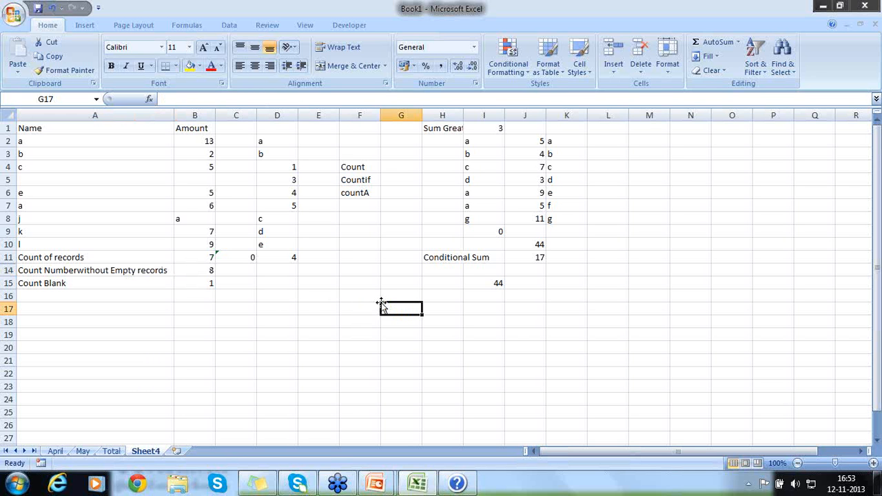